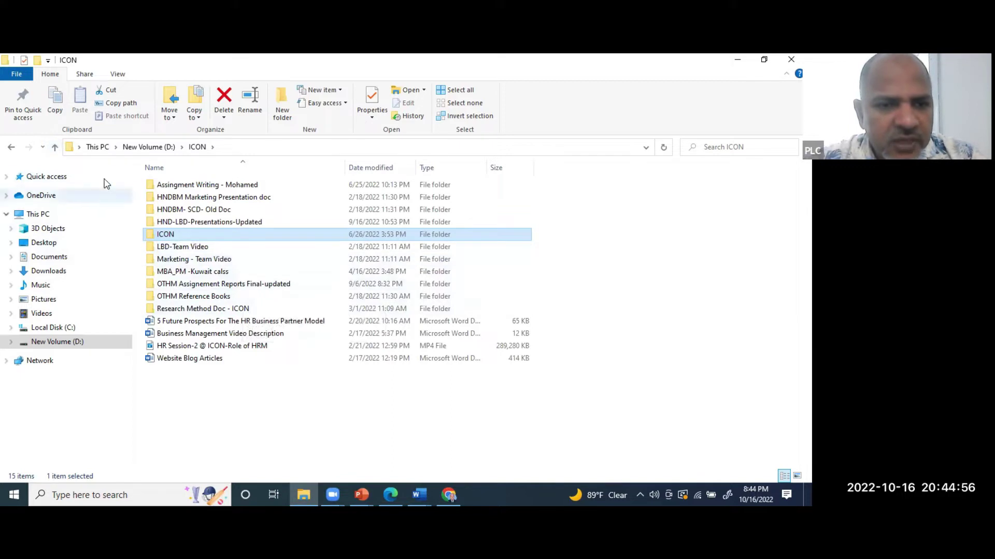
Open the MBA 7002 Strategic Management assignment Word document from the dated Strategic Management Report-MBA folder inside MBA-Strategic Managment Doc on drive D
{"action": "left_click", "coordinate": [78, 343]}
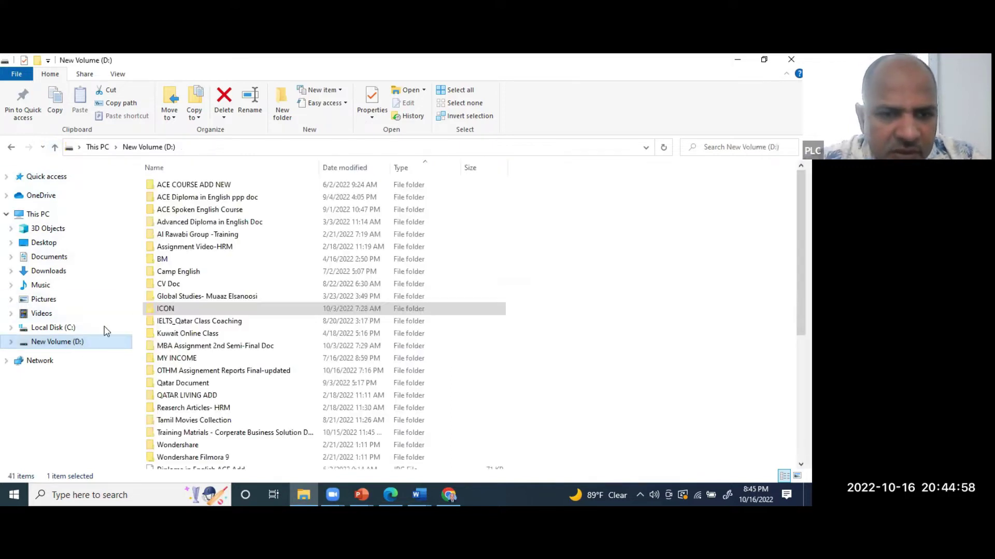
{"action": "double_click", "coordinate": [198, 348]}
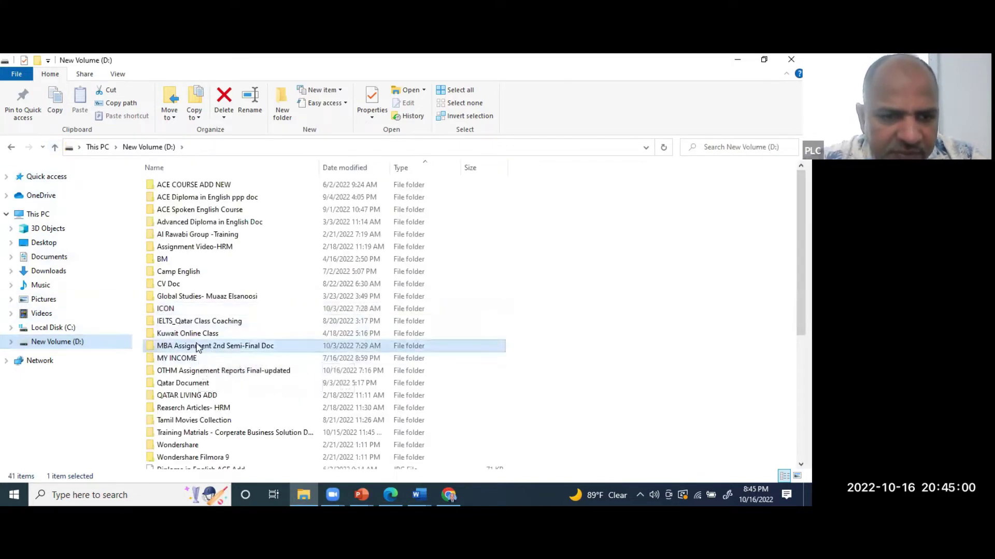
{"action": "double_click", "coordinate": [207, 197]}
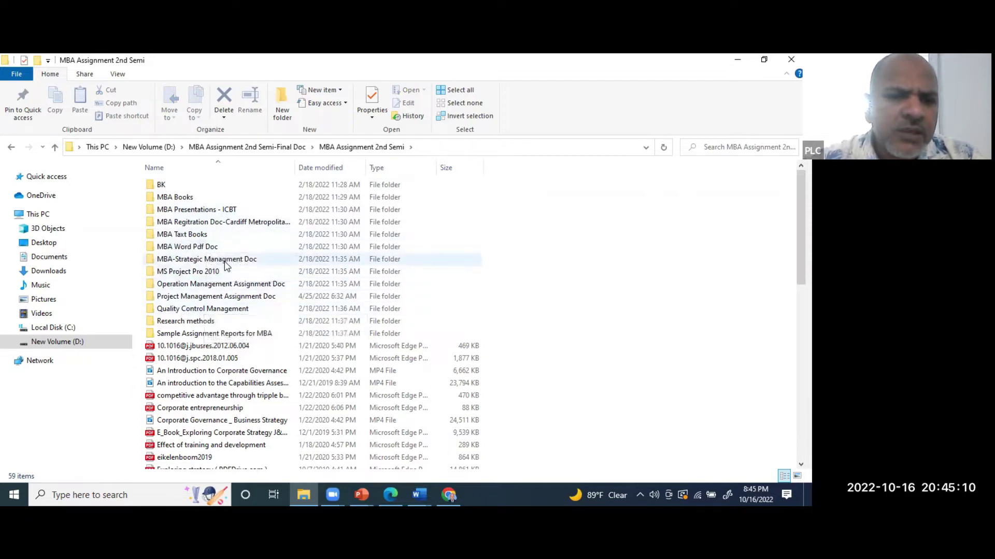
{"action": "mouse_move", "coordinate": [226, 266]}
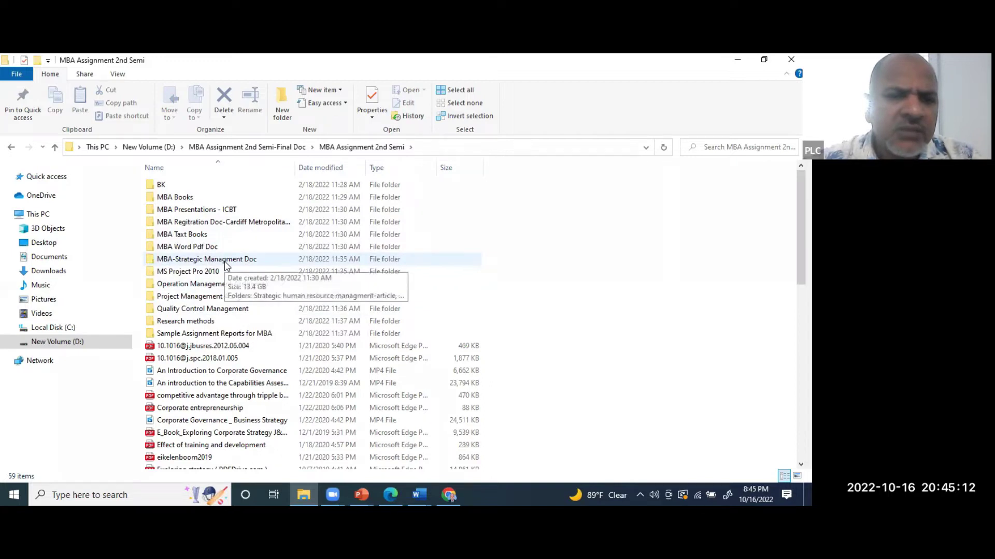
{"action": "double_click", "coordinate": [227, 261]}
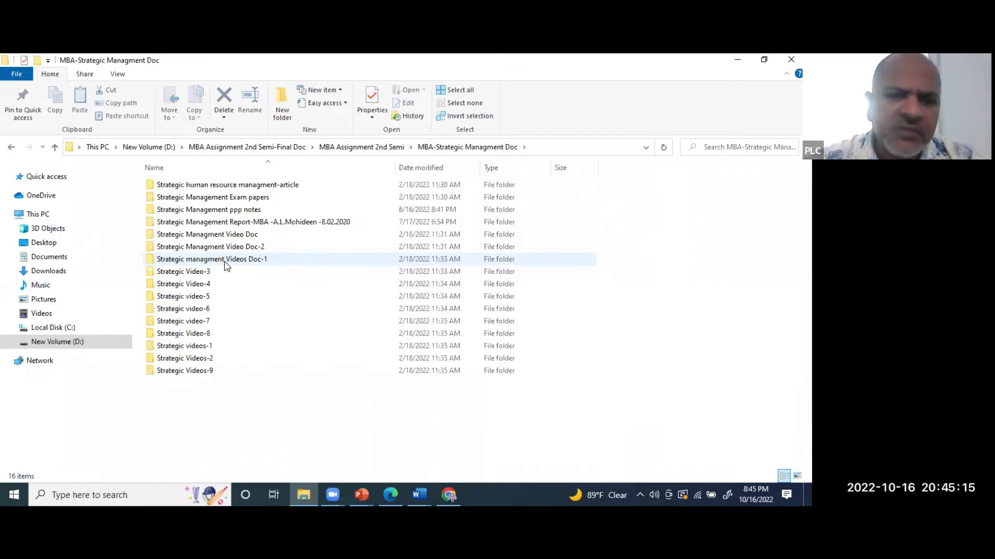
{"action": "double_click", "coordinate": [288, 222]}
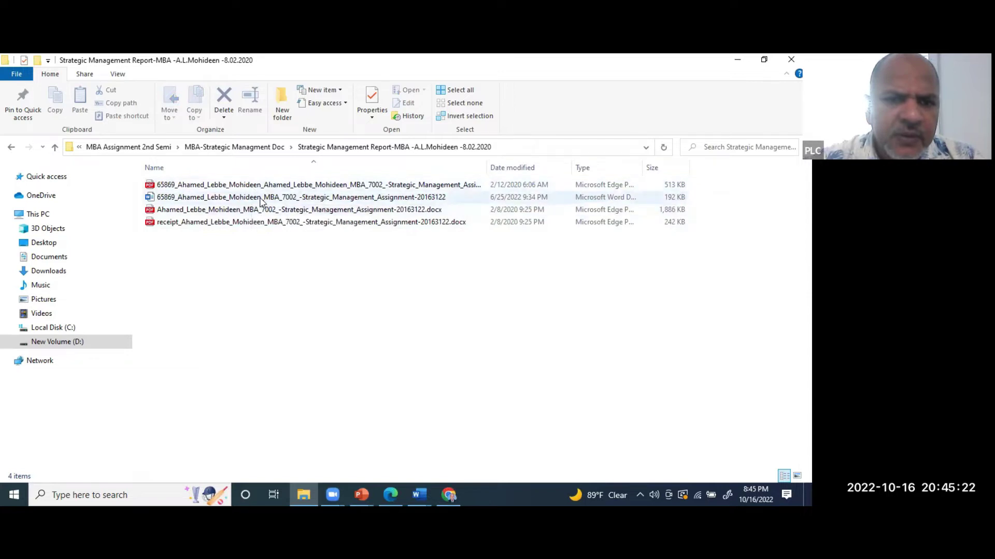
{"action": "double_click", "coordinate": [261, 199]}
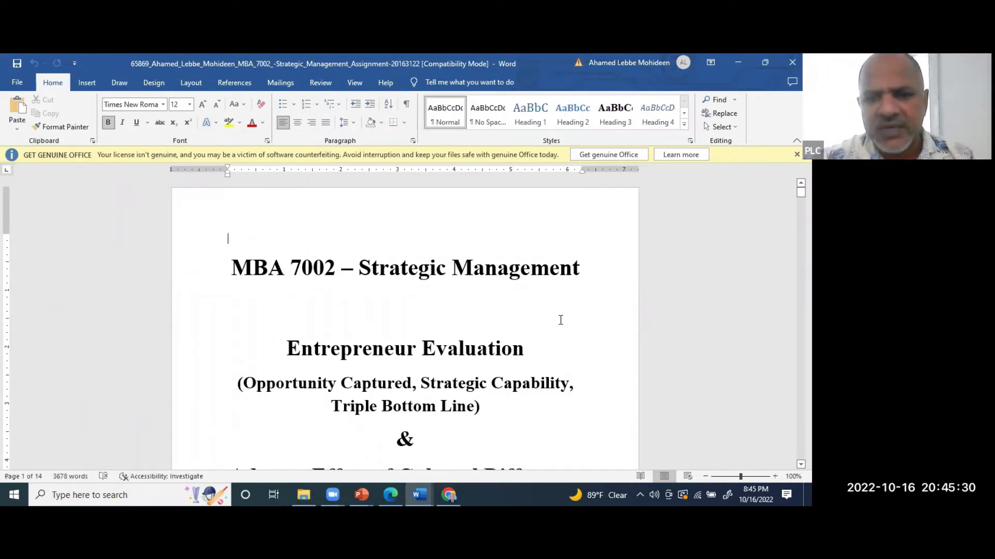
Look over the assignment's cover page and examine the entries in the Reference list on the last page
{"action": "key", "text": "Down"}
{"action": "key", "text": "Down"}
{"action": "key", "text": "Down"}
{"action": "key", "text": "Down"}
{"action": "key", "text": "Down"}
{"action": "key", "text": "Down"}
{"action": "key", "text": "Down"}
{"action": "key", "text": "Down"}
{"action": "key", "text": "Down"}
{"action": "key", "text": "Down"}
{"action": "key", "text": "Down"}
{"action": "key", "text": "Down"}
{"action": "key", "text": "Down"}
{"action": "key", "text": "Down"}
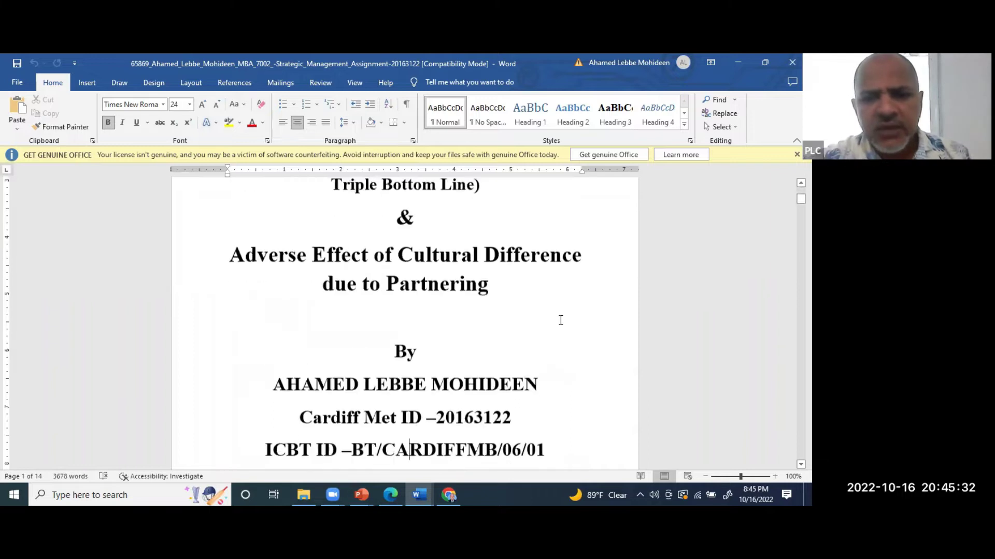
{"action": "left_click_drag", "start_coordinate": [801, 199], "coordinate": [801, 445]}
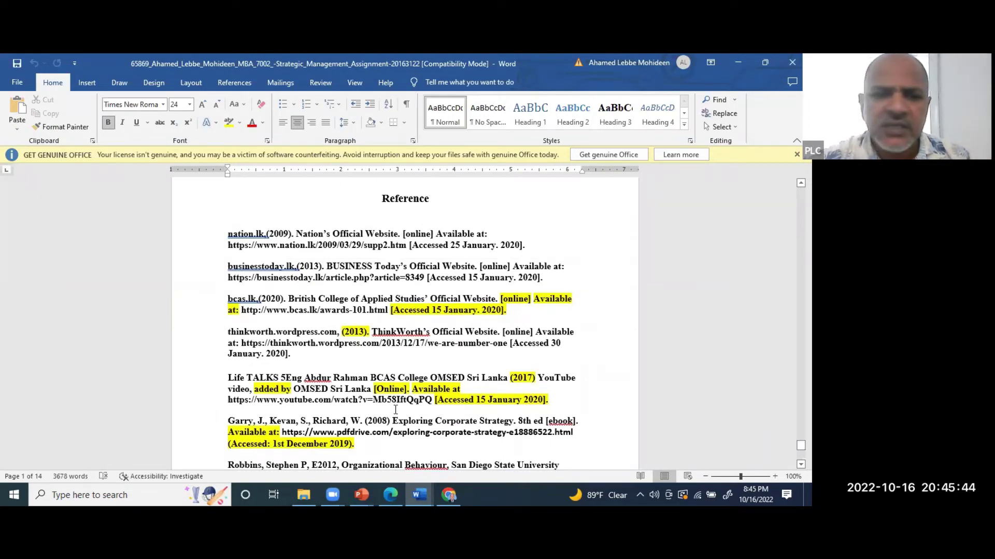
{"action": "left_click", "coordinate": [243, 238]}
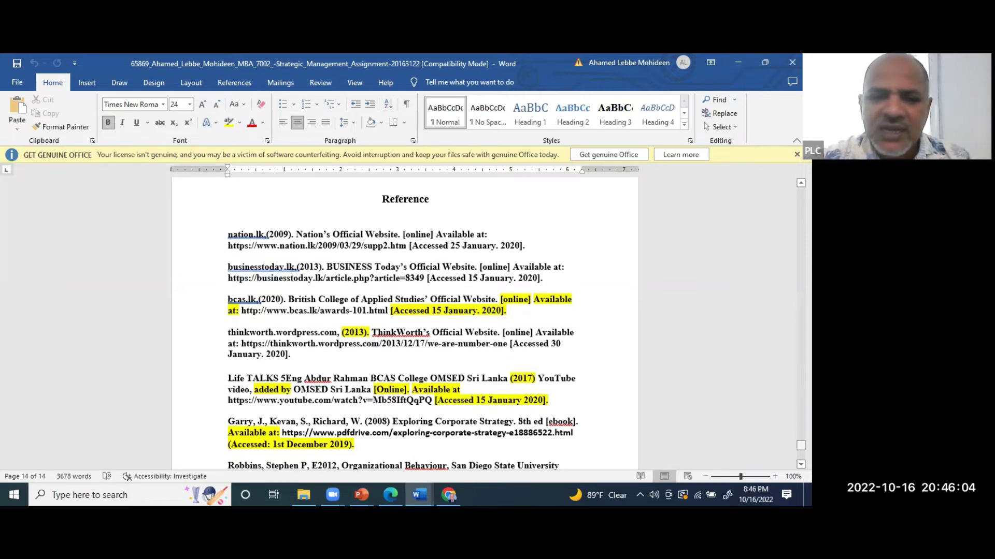
{"action": "left_click_drag", "start_coordinate": [801, 446], "coordinate": [800, 445]}
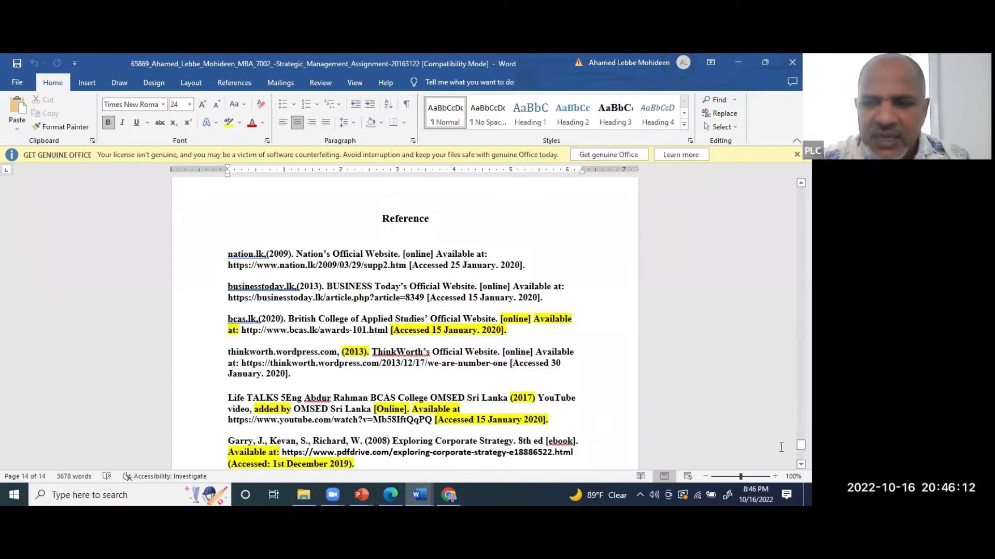
Review the assignment's Content page and the section 1.1 text on the selection of the entrepreneur
{"action": "left_click_drag", "start_coordinate": [801, 444], "coordinate": [786, 212]}
{"action": "left_click", "coordinate": [246, 296]}
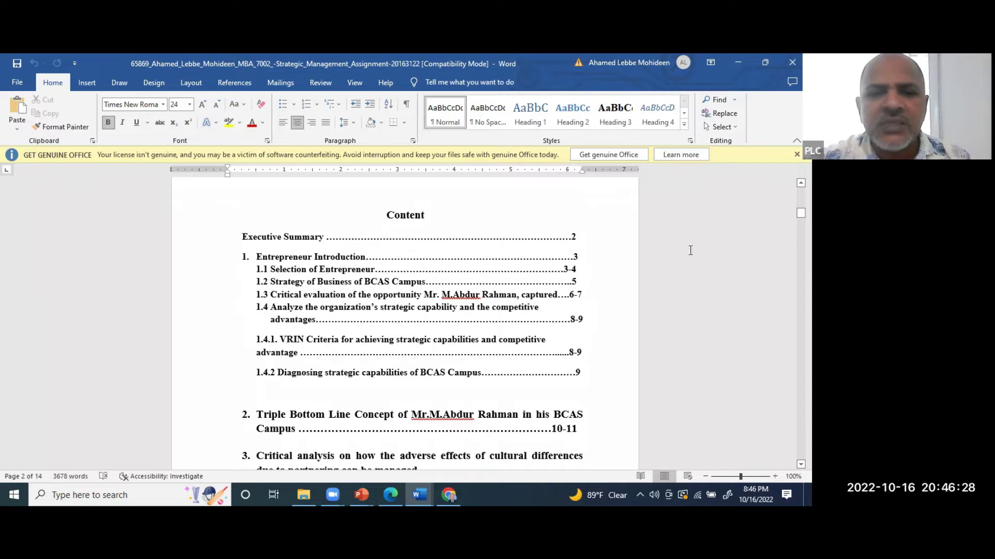
{"action": "left_click_drag", "start_coordinate": [801, 213], "coordinate": [801, 252]}
{"action": "left_click", "coordinate": [412, 206]}
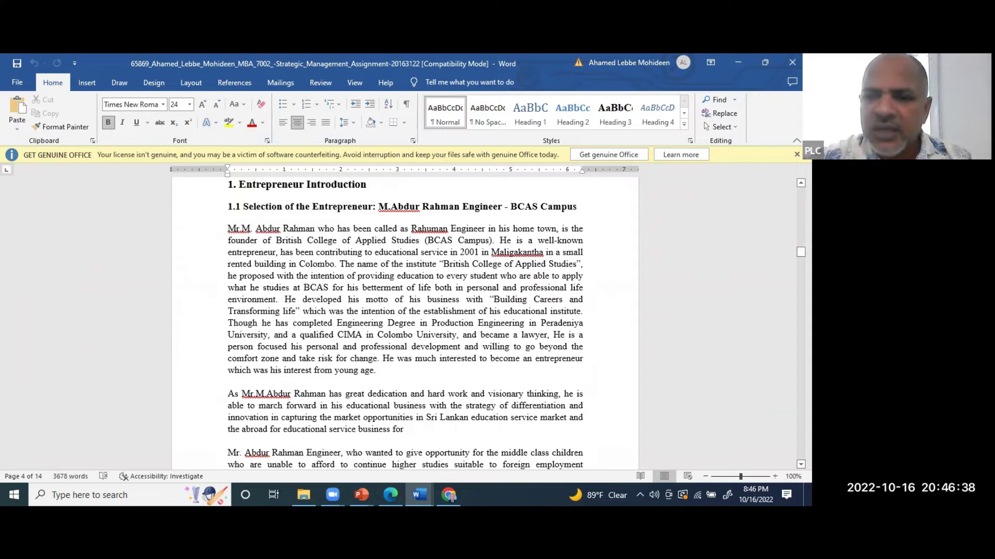
Highlight the OMSED mention ending section 1.1 and the matching OMSED name in the YouTube video entry of the Reference list
{"action": "left_click_drag", "start_coordinate": [801, 251], "coordinate": [801, 257]}
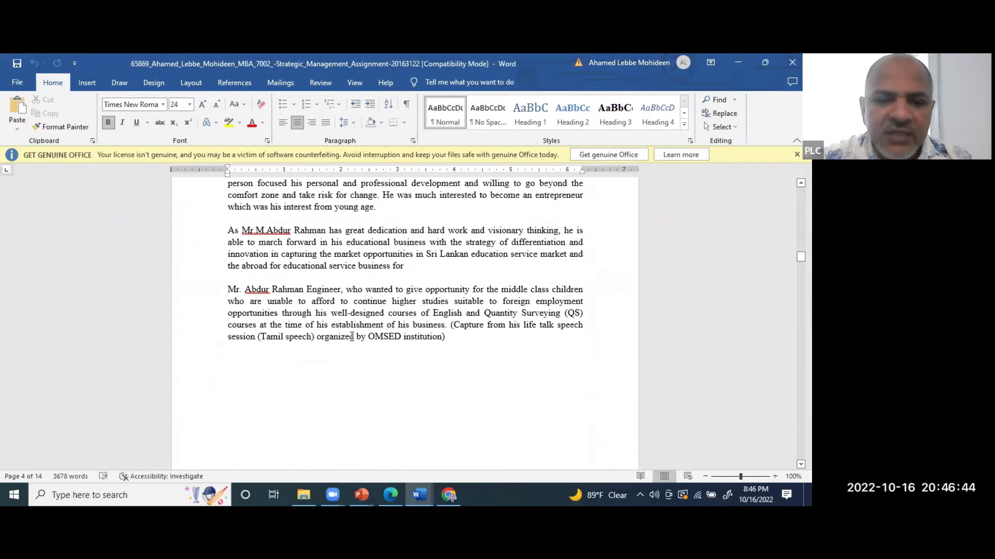
{"action": "double_click", "coordinate": [379, 338]}
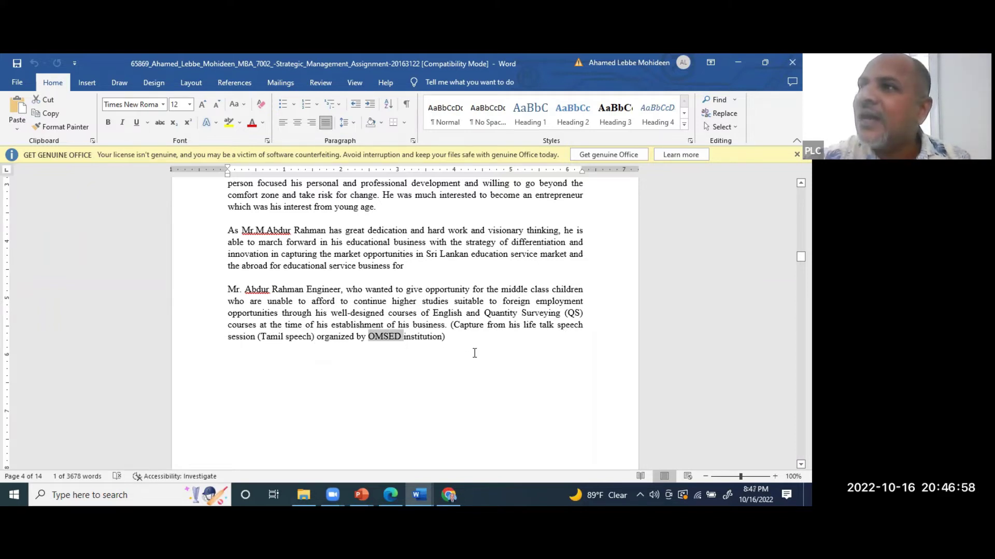
{"action": "left_click_drag", "start_coordinate": [801, 257], "coordinate": [801, 447]}
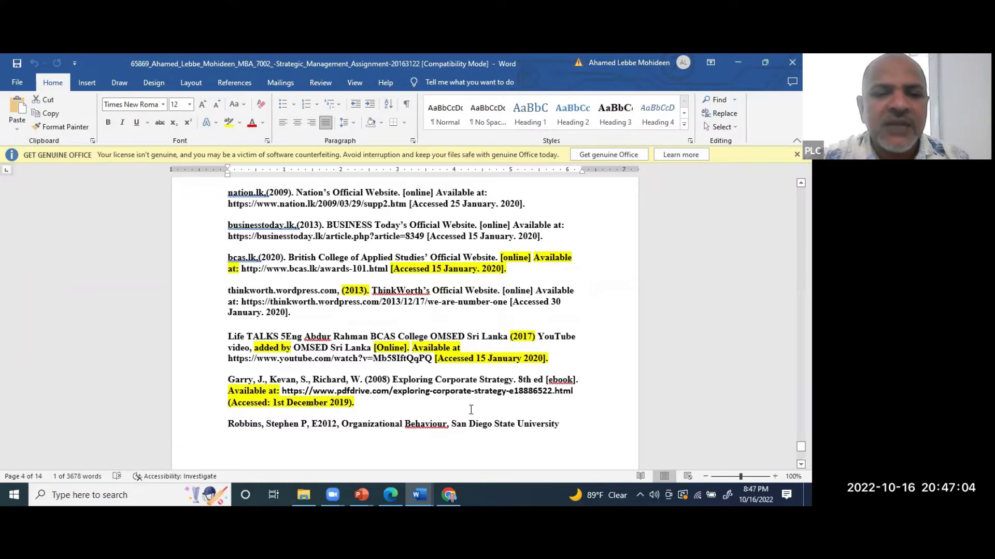
{"action": "left_click_drag", "start_coordinate": [293, 348], "coordinate": [331, 351]}
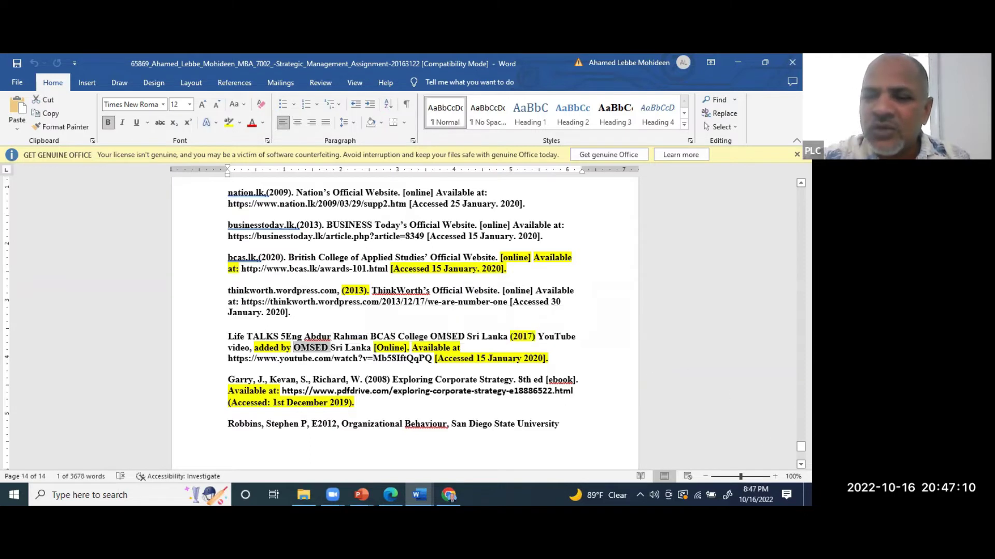
Go back to section 1.1 on page 4 and review the table of contents again
{"action": "left_click_drag", "start_coordinate": [801, 446], "coordinate": [801, 252]}
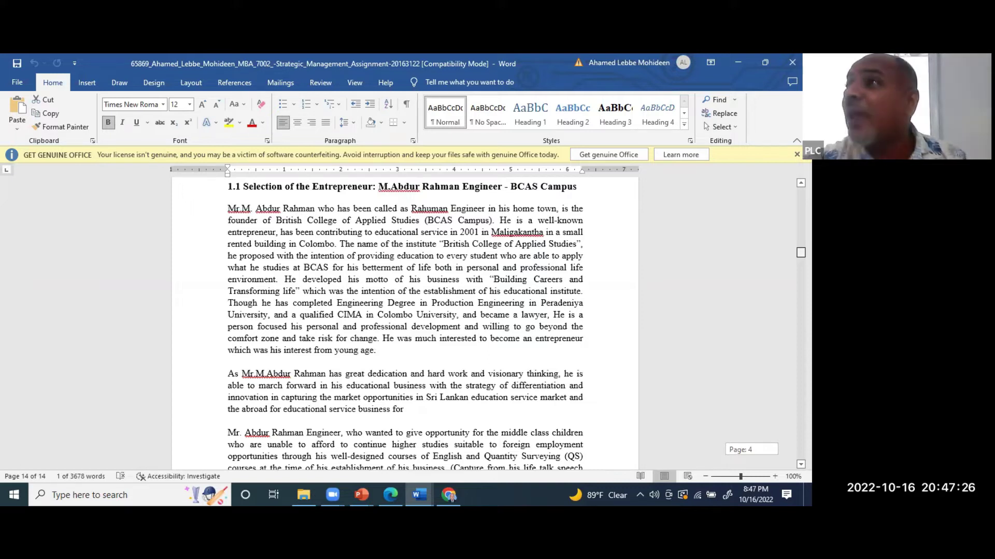
{"action": "left_click_drag", "start_coordinate": [801, 252], "coordinate": [800, 252]}
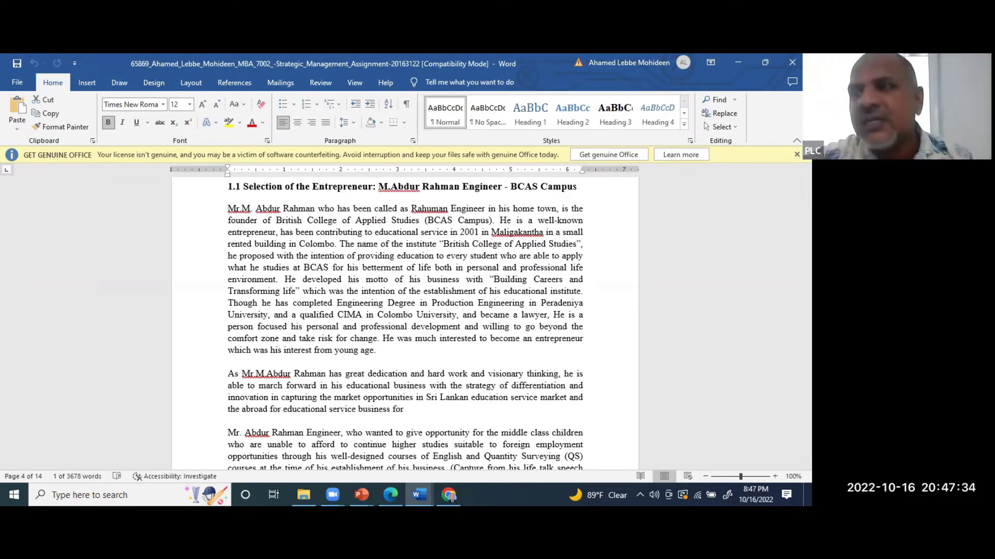
{"action": "left_click_drag", "start_coordinate": [800, 252], "coordinate": [801, 214]}
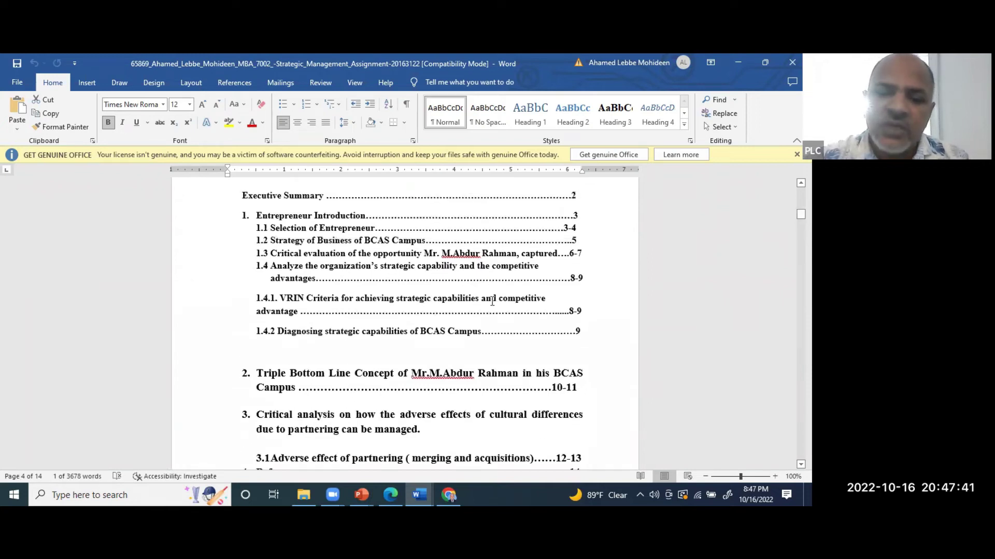
Try to open the first Strategic Management assignment PDF from the report folder in Microsoft Edge
{"action": "left_click", "coordinate": [390, 493]}
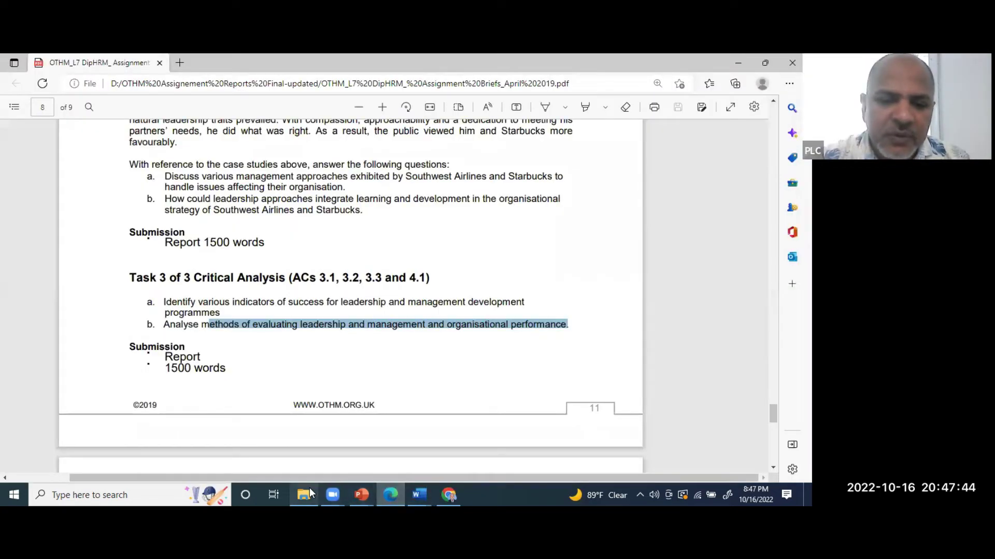
{"action": "left_click", "coordinate": [309, 492]}
{"action": "double_click", "coordinate": [179, 184]}
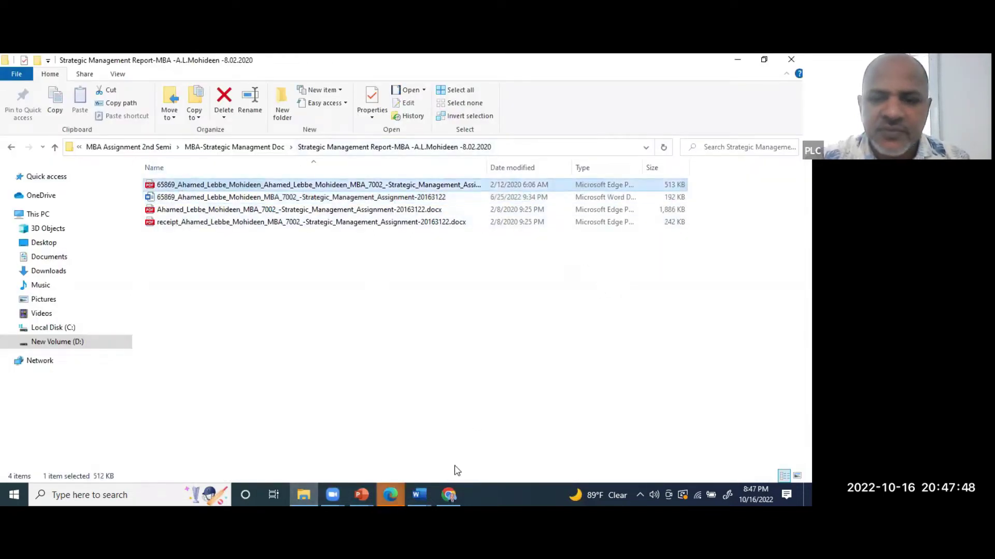
{"action": "left_click", "coordinate": [386, 494]}
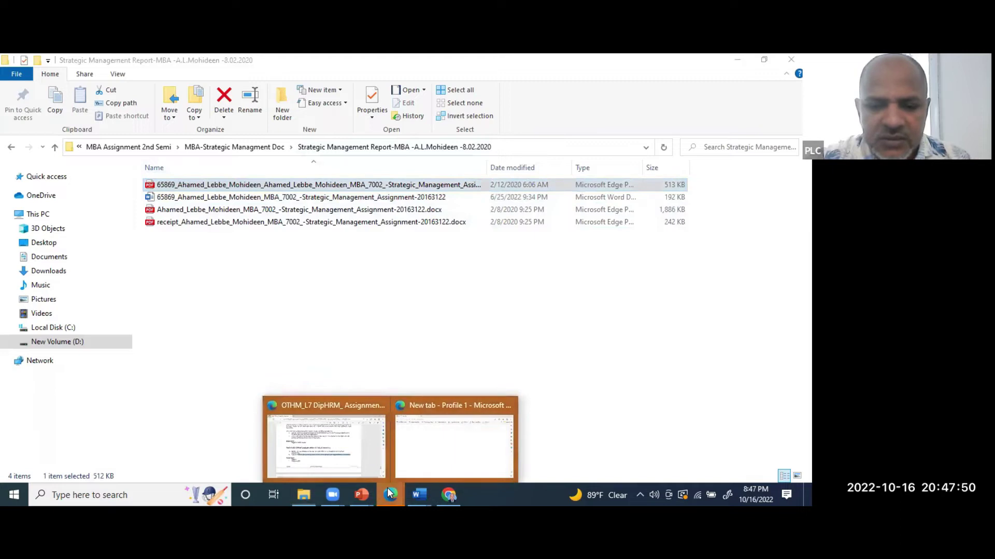
{"action": "left_click", "coordinate": [473, 460]}
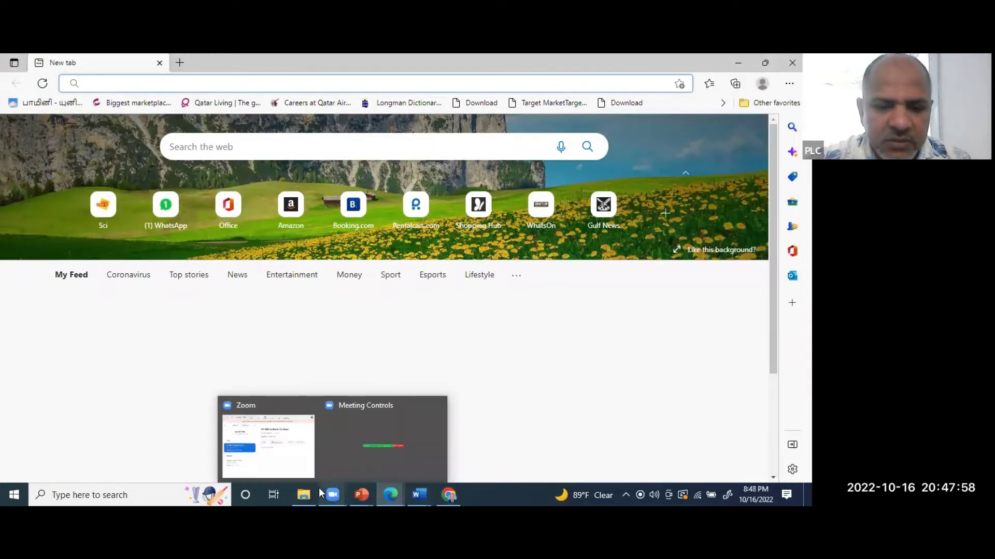
Return to the OTHM assignment brief PDF in Microsoft Edge and dismiss the recommended browser settings prompt
{"action": "mouse_move", "coordinate": [301, 493]}
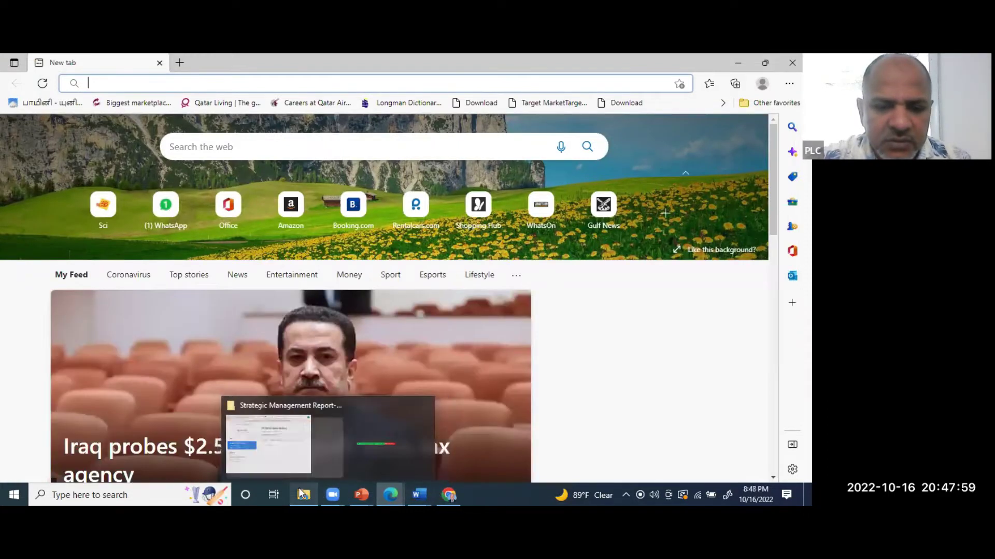
{"action": "left_click", "coordinate": [390, 495]}
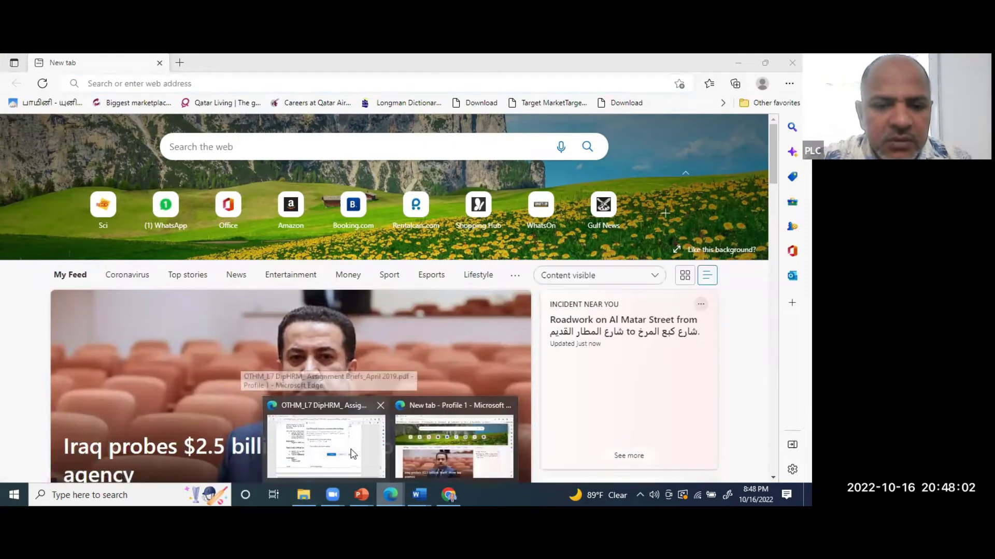
{"action": "left_click", "coordinate": [357, 450]}
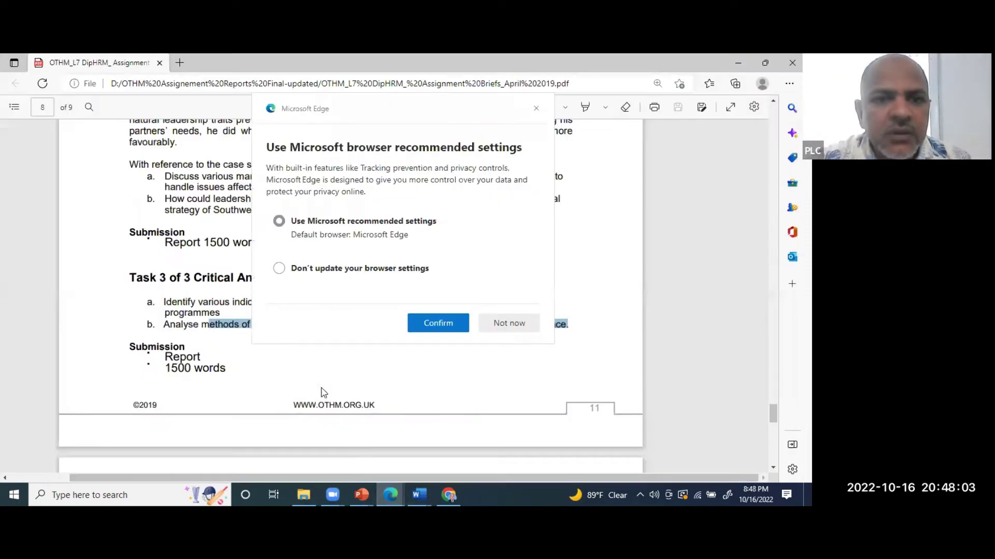
{"action": "left_click", "coordinate": [535, 107]}
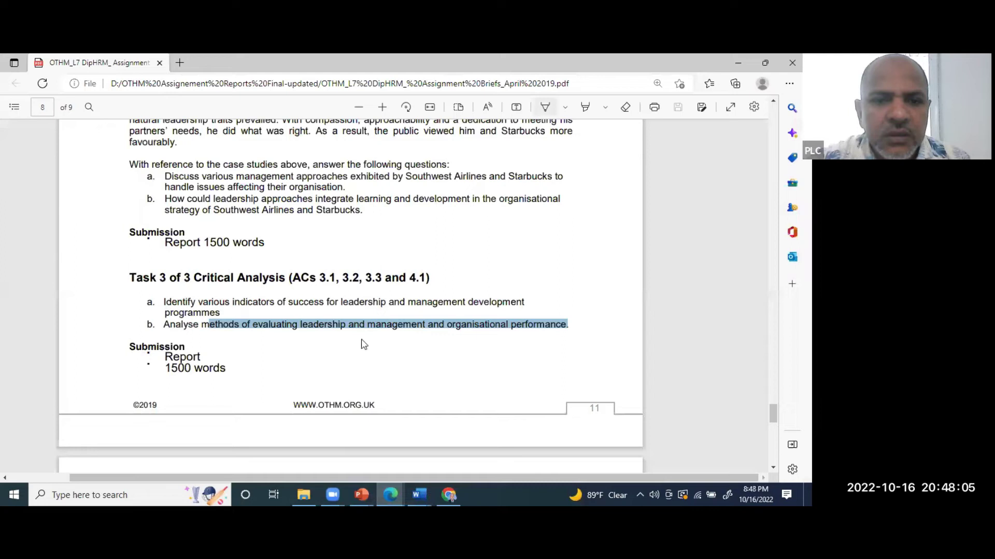
Open the receipt PDF of the Strategic Management assignment from the report folder and bring it up in Microsoft Edge
{"action": "left_click", "coordinate": [304, 495]}
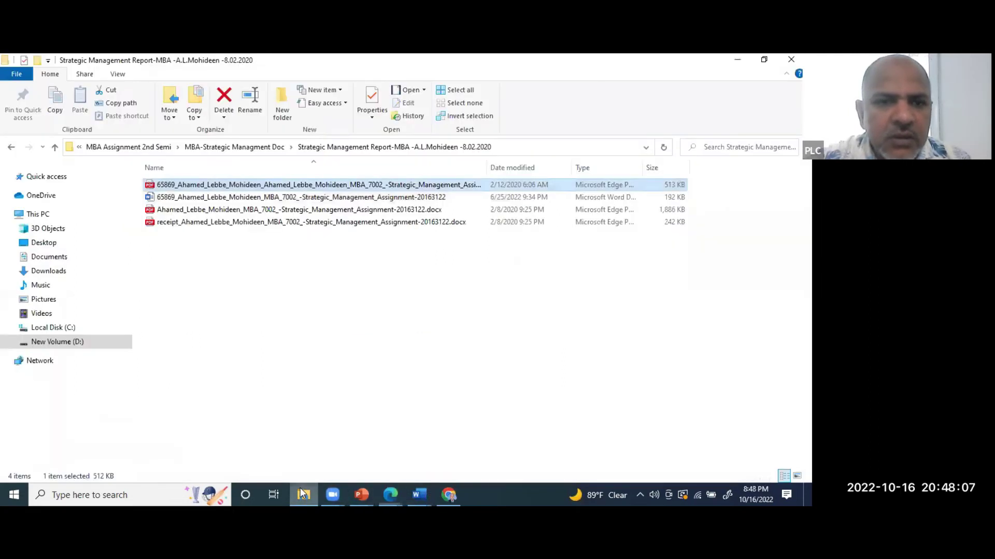
{"action": "left_click", "coordinate": [189, 224]}
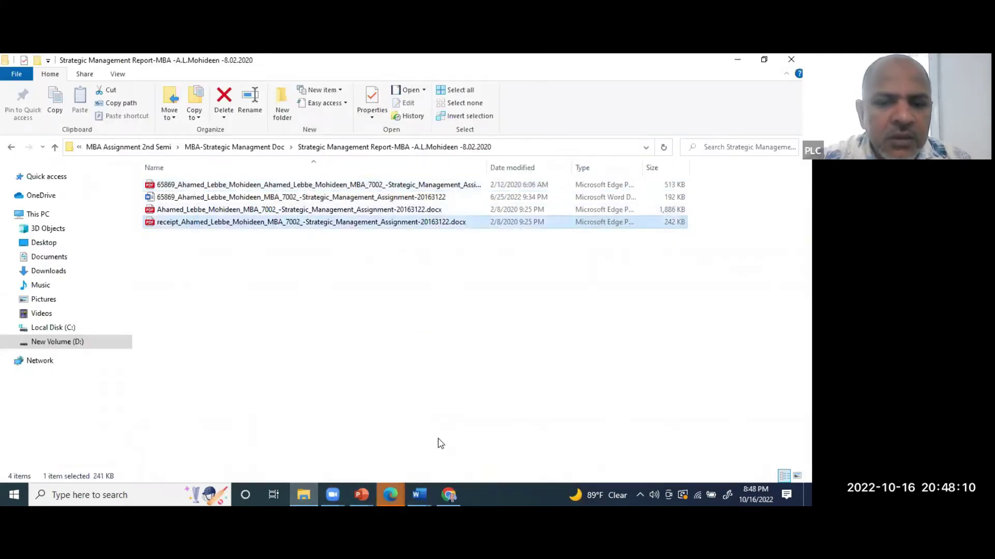
{"action": "left_click", "coordinate": [397, 494]}
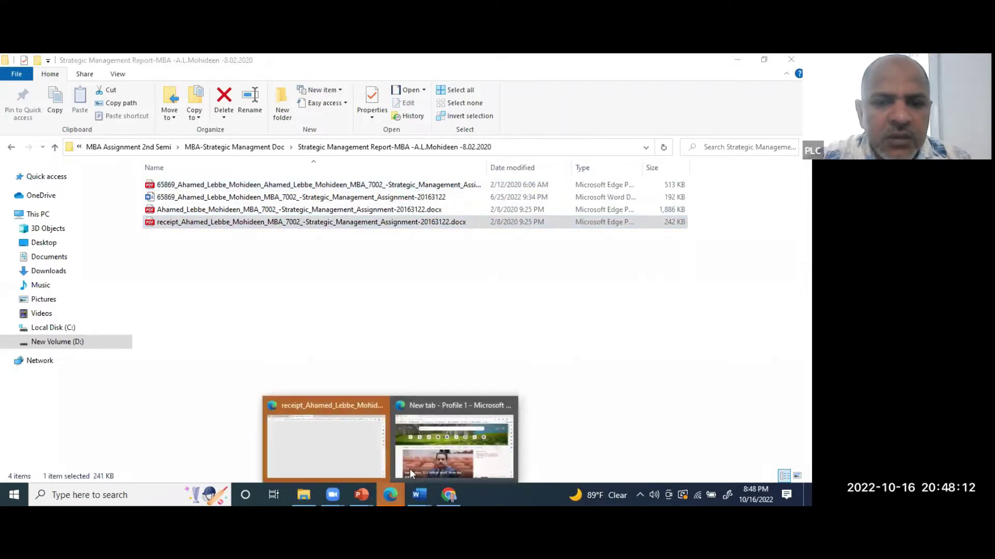
{"action": "left_click", "coordinate": [349, 455]}
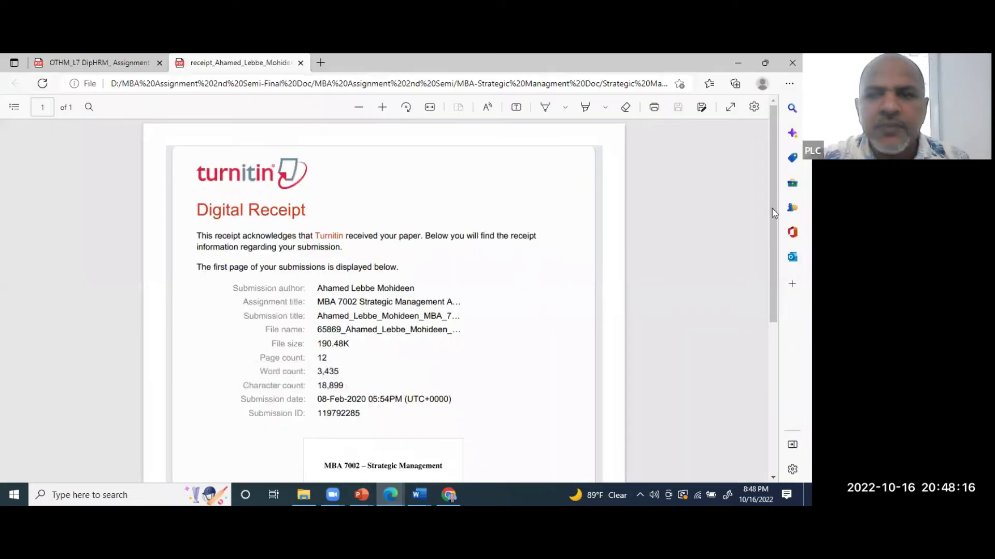
Examine the Turnitin digital receipt, including its submission details and the first-page preview of the paper
{"action": "left_click_drag", "start_coordinate": [772, 238], "coordinate": [772, 390]}
{"action": "scroll", "coordinate": [750, 253], "scroll_direction": "up", "scroll_amount": 5}
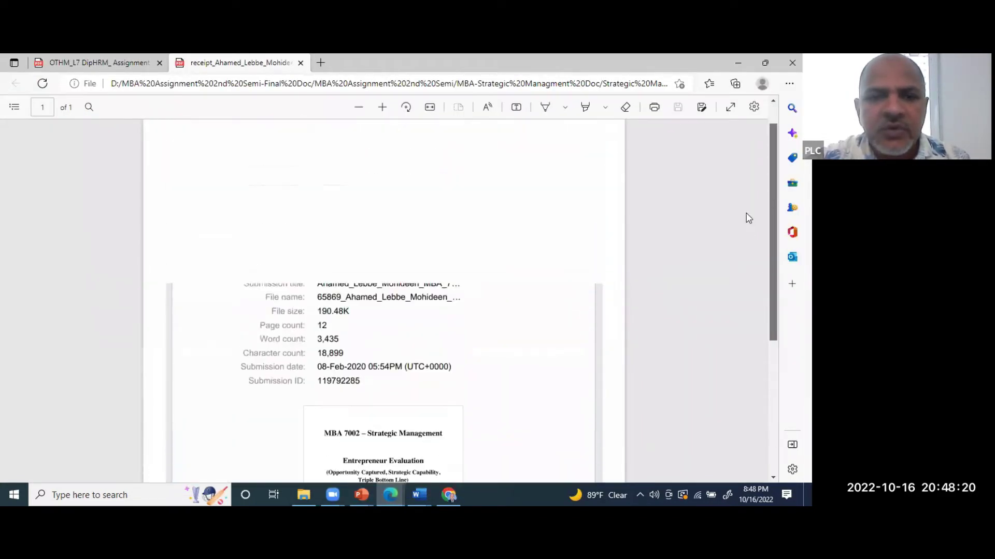
{"action": "scroll", "coordinate": [746, 326], "scroll_direction": "down", "scroll_amount": 3}
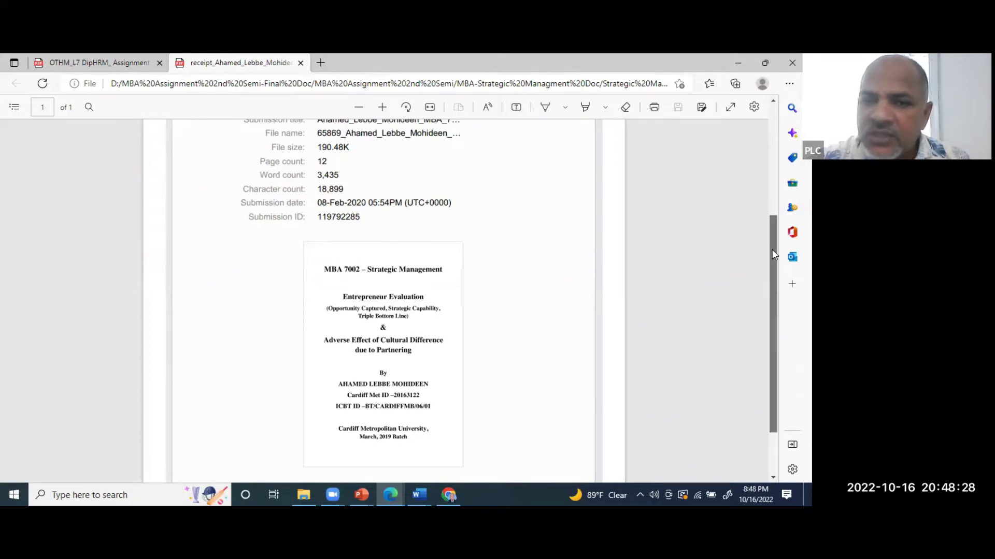
{"action": "scroll", "coordinate": [769, 198], "scroll_direction": "up", "scroll_amount": 3}
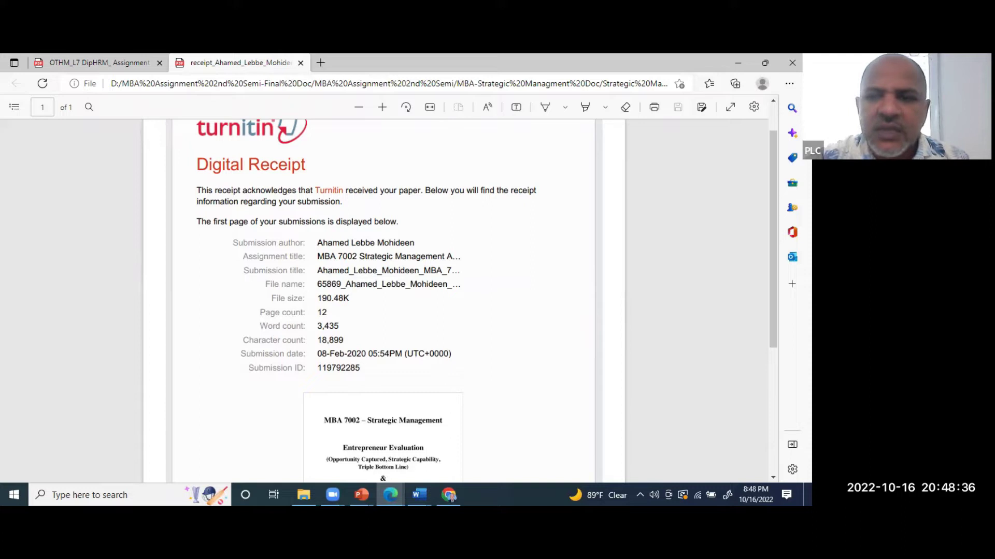
Open the Turnitin copy of the Strategic Management assignment PDF from the report folder and bring it up in Microsoft Edge
{"action": "left_click_drag", "start_coordinate": [771, 305], "coordinate": [770, 407]}
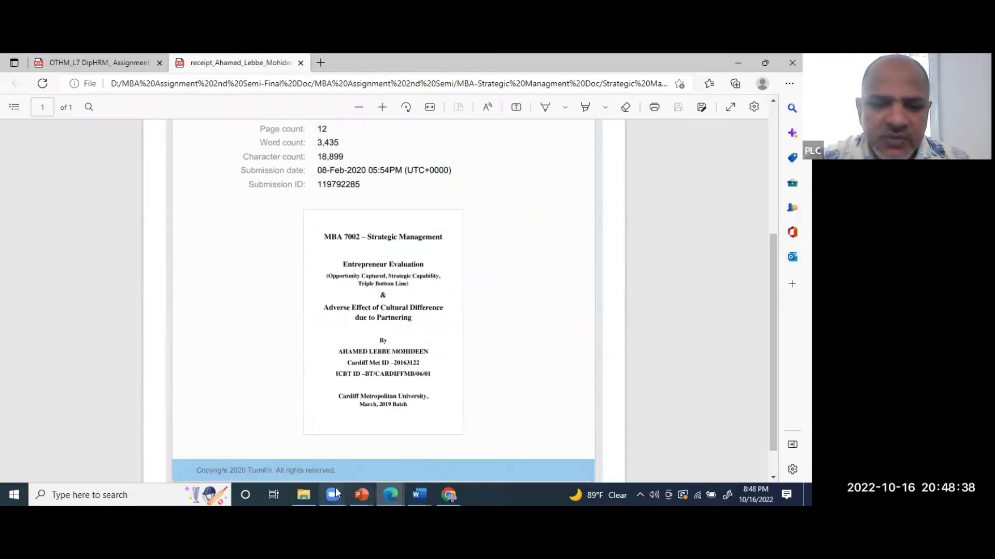
{"action": "left_click", "coordinate": [303, 495]}
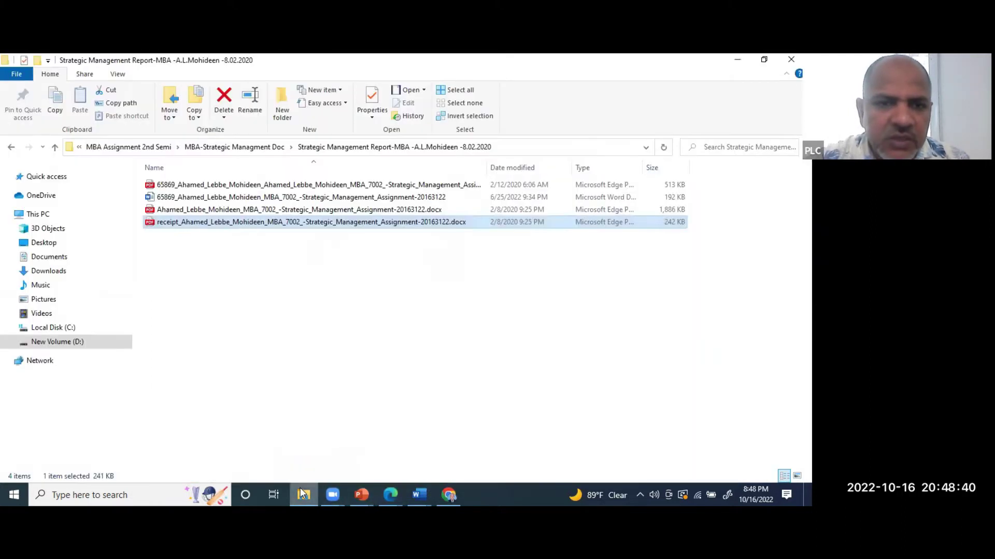
{"action": "double_click", "coordinate": [201, 210]}
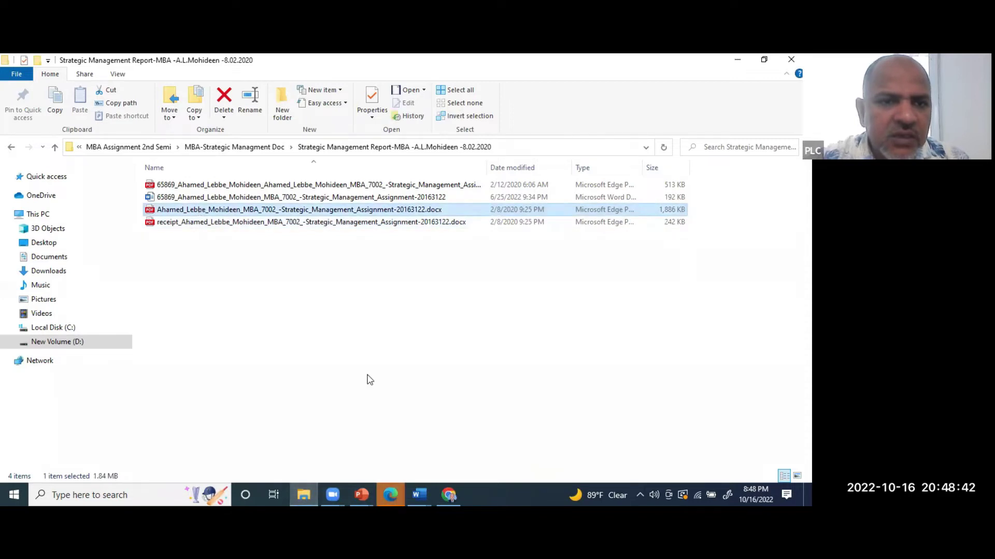
{"action": "left_click", "coordinate": [387, 491]}
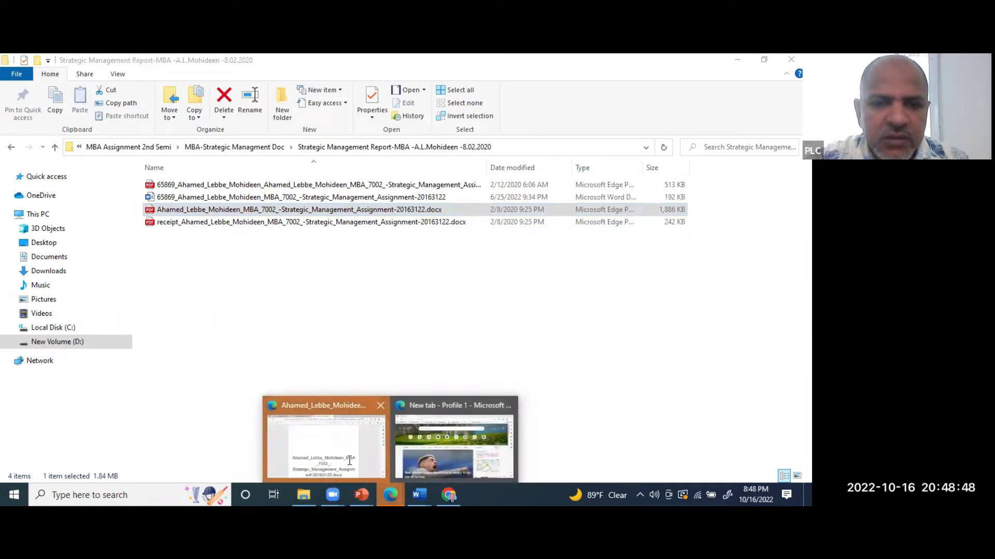
{"action": "left_click", "coordinate": [326, 443]}
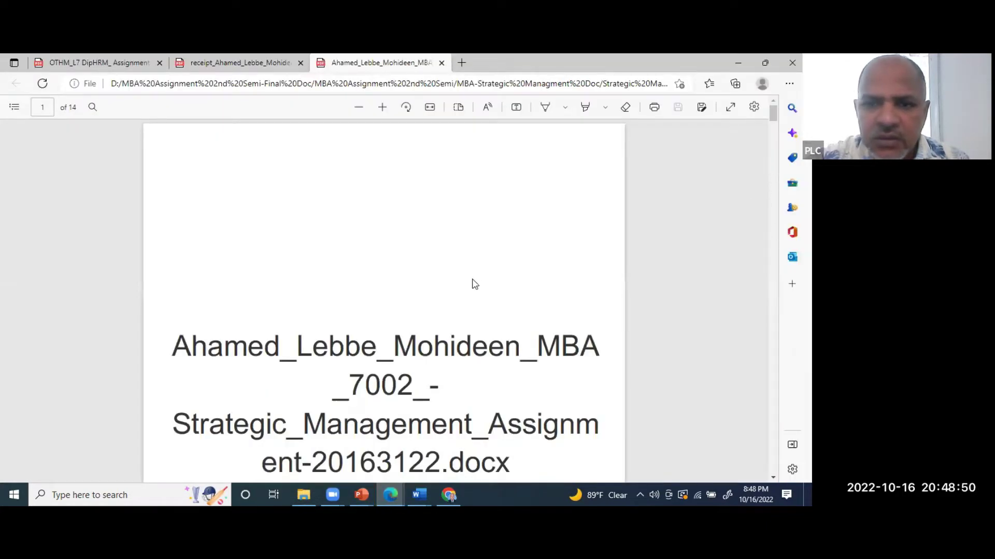
Examine the originality report on the assignment PDF's last page, including its similarity index and primary sources
{"action": "left_click_drag", "start_coordinate": [775, 161], "coordinate": [780, 458]}
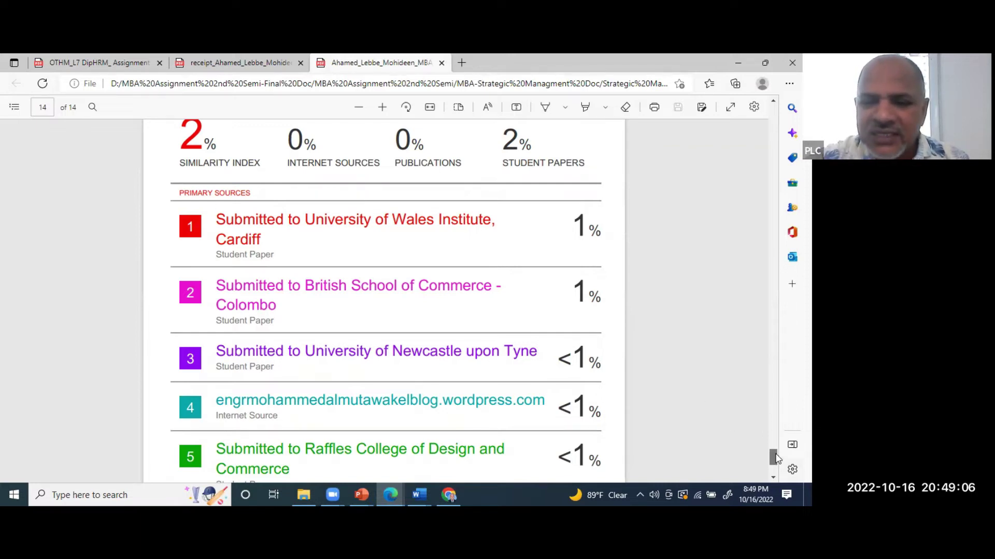
{"action": "left_click_drag", "start_coordinate": [775, 459], "coordinate": [771, 448]}
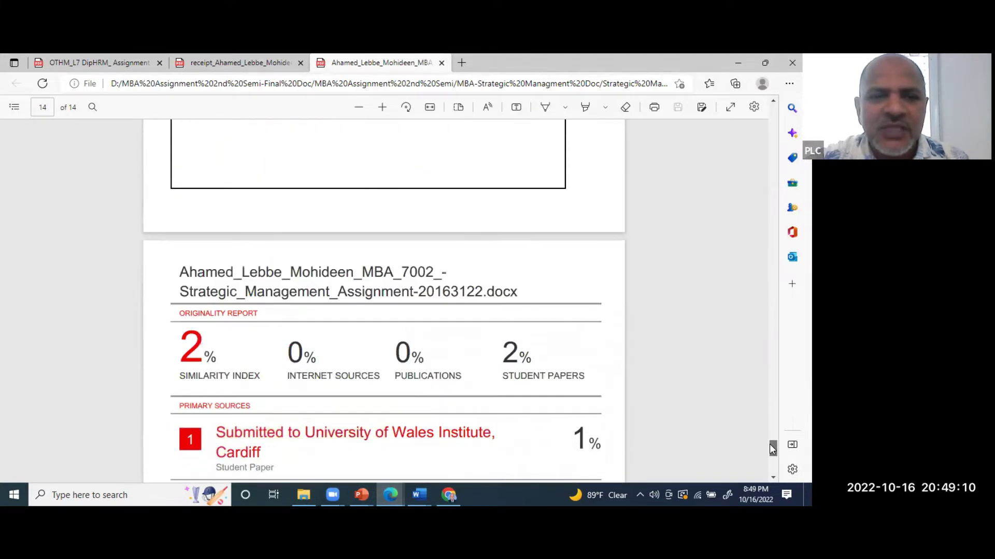
{"action": "scroll", "coordinate": [769, 446], "scroll_direction": "down", "scroll_amount": 1}
{"action": "scroll", "coordinate": [770, 446], "scroll_direction": "down", "scroll_amount": 2}
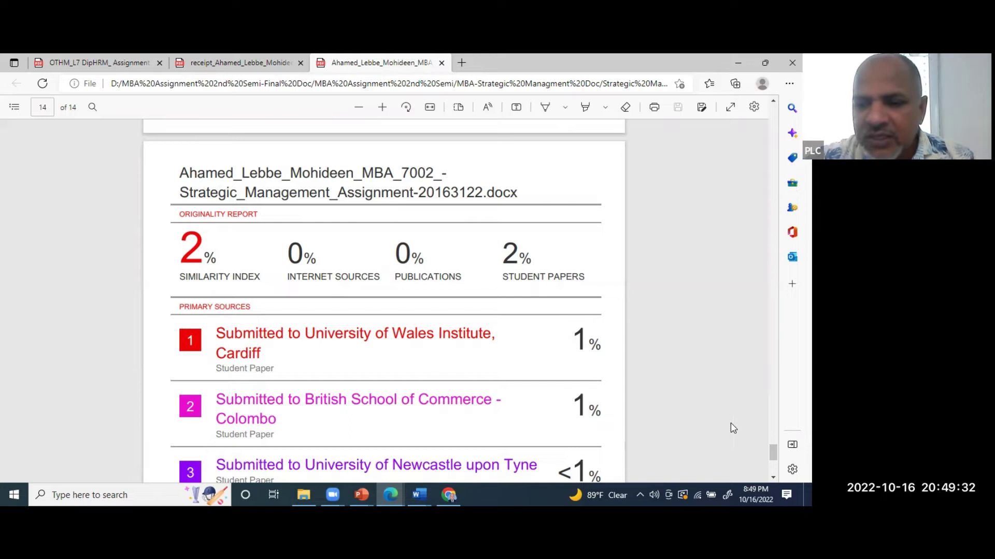
Look through the assignment's body pages, from the entrepreneur's capabilities to the VRIN criteria and strategic capability sections
{"action": "left_click_drag", "start_coordinate": [774, 457], "coordinate": [715, 237]}
{"action": "scroll", "coordinate": [710, 159], "scroll_direction": "up", "scroll_amount": 1}
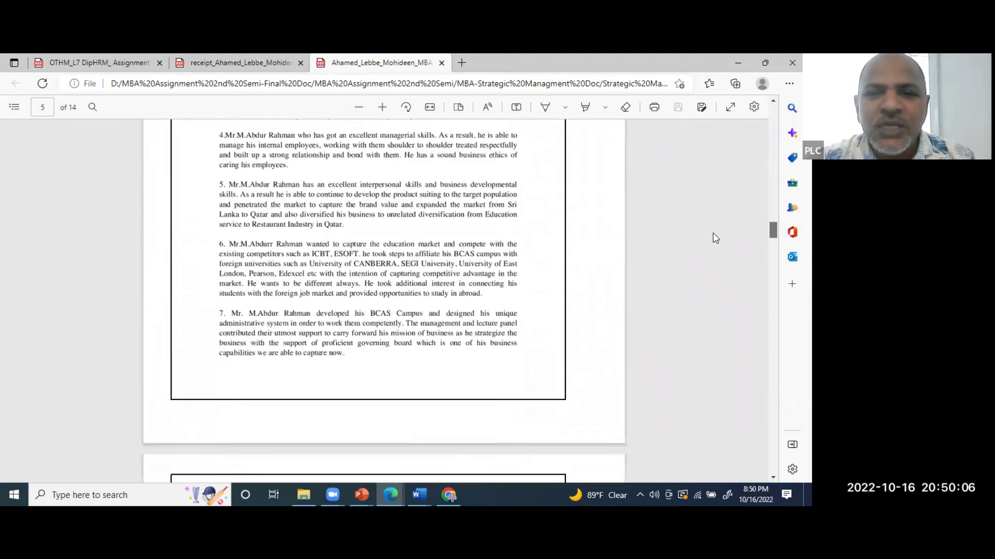
{"action": "scroll", "coordinate": [713, 241], "scroll_direction": "down", "scroll_amount": 6}
{"action": "scroll", "coordinate": [717, 261], "scroll_direction": "down", "scroll_amount": 8}
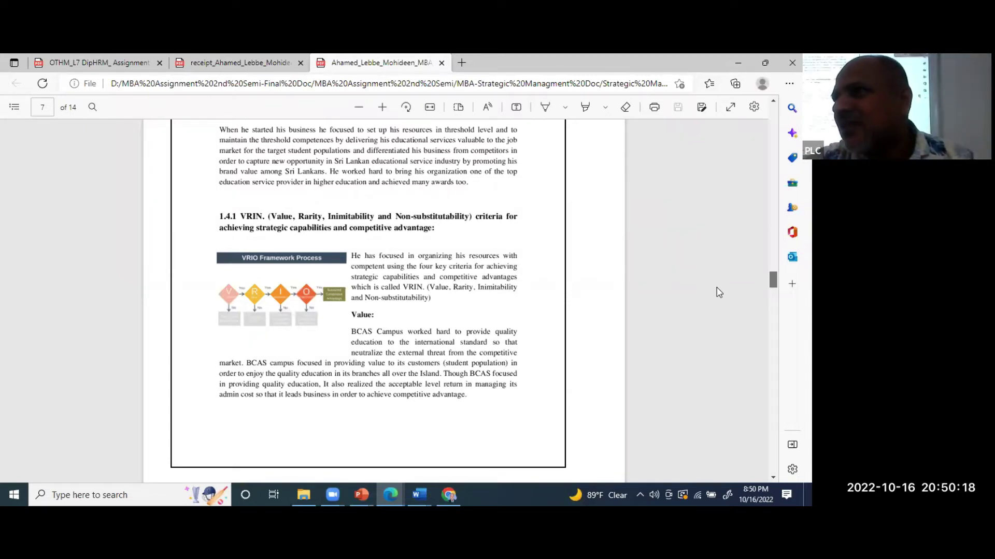
{"action": "scroll", "coordinate": [719, 293], "scroll_direction": "down", "scroll_amount": 6}
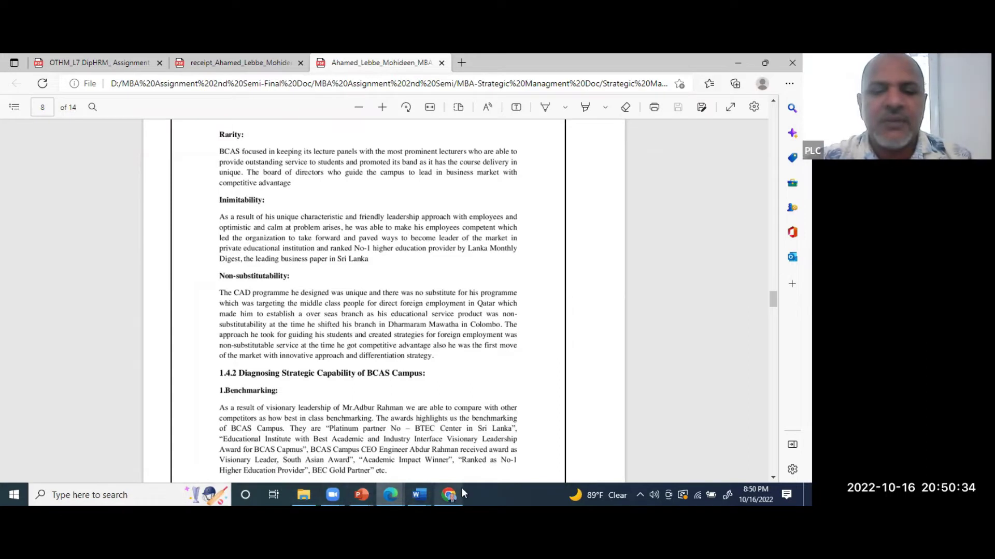
Switch from the assignment PDF to the ThinkWorth article "We are Number 'One'" in Chrome and view its title and introduction
{"action": "left_click", "coordinate": [422, 490]}
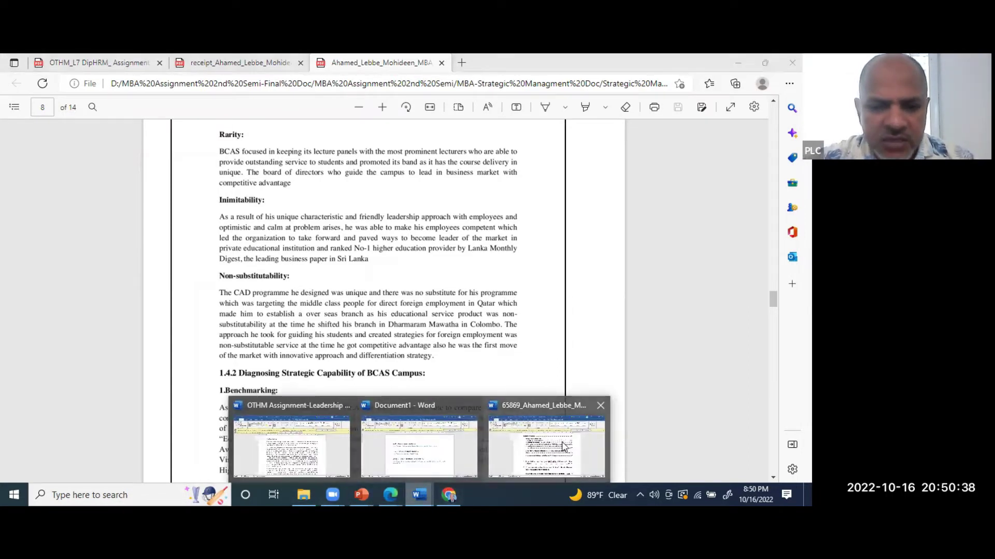
{"action": "left_click", "coordinate": [325, 459]}
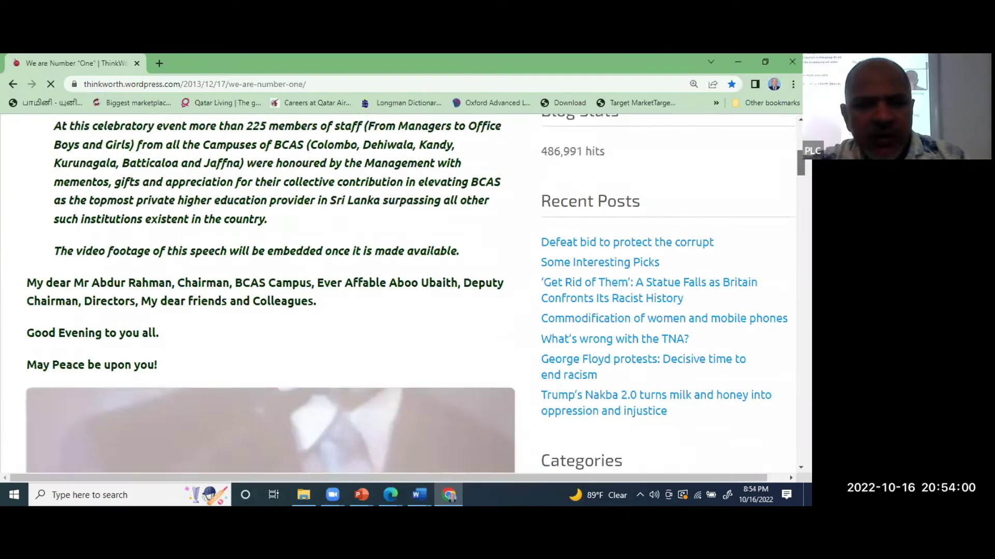
{"action": "scroll", "coordinate": [269, 290], "scroll_direction": "up", "scroll_amount": 3}
{"action": "scroll", "coordinate": [269, 290], "scroll_direction": "up", "scroll_amount": 2}
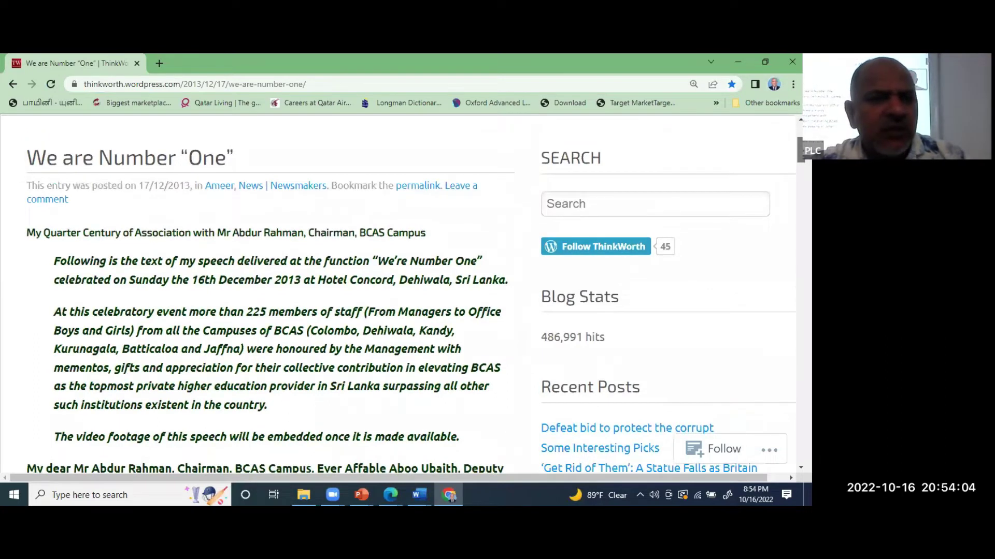
{"action": "scroll", "coordinate": [270, 290], "scroll_direction": "down", "scroll_amount": 2}
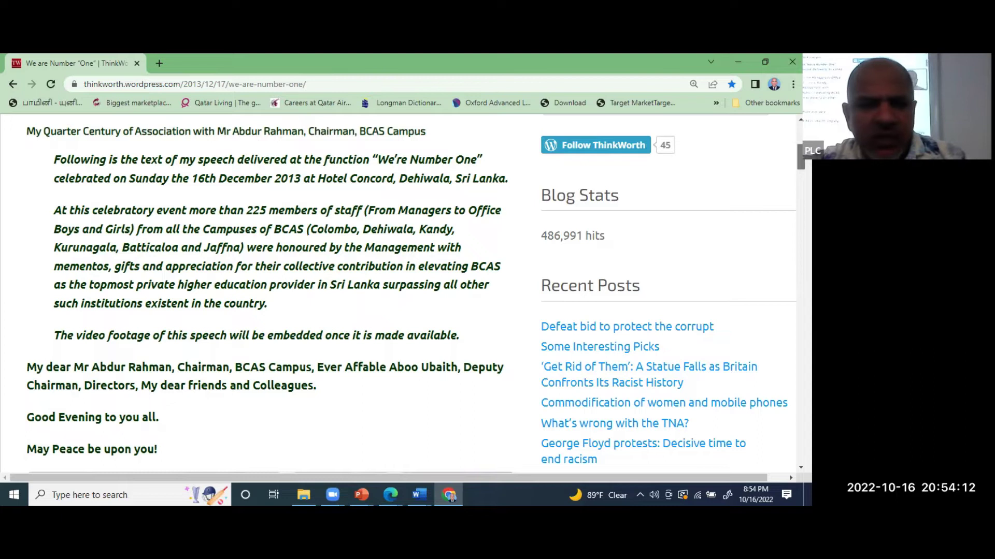
Find the "strict disciplinarian" paragraph in the ThinkWorth article and copy its first two sentences, ending at "optimistic nature."
{"action": "scroll", "coordinate": [399, 296], "scroll_direction": "down", "scroll_amount": 15}
{"action": "scroll", "coordinate": [399, 295], "scroll_direction": "down", "scroll_amount": 10}
{"action": "scroll", "coordinate": [398, 295], "scroll_direction": "down", "scroll_amount": 10}
{"action": "scroll", "coordinate": [399, 296], "scroll_direction": "down", "scroll_amount": 4}
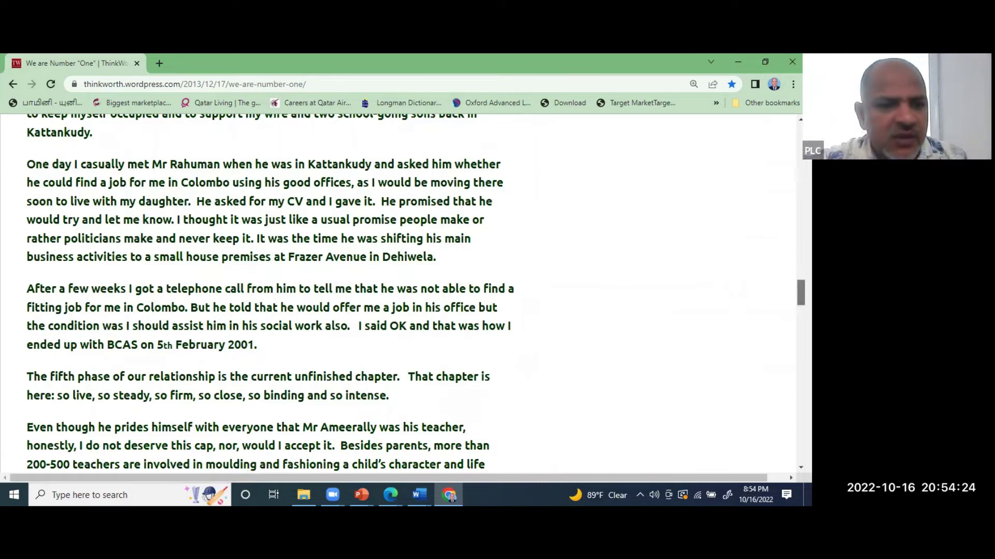
{"action": "scroll", "coordinate": [399, 295], "scroll_direction": "down", "scroll_amount": 3}
{"action": "scroll", "coordinate": [270, 295], "scroll_direction": "down", "scroll_amount": 1}
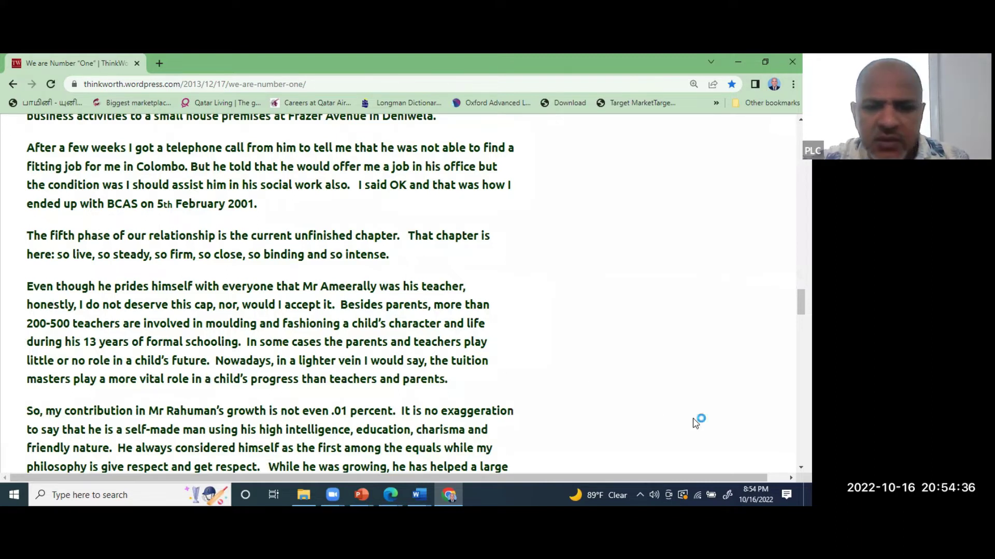
{"action": "scroll", "coordinate": [283, 414], "scroll_direction": "down", "scroll_amount": 2}
{"action": "scroll", "coordinate": [270, 293], "scroll_direction": "down", "scroll_amount": 5}
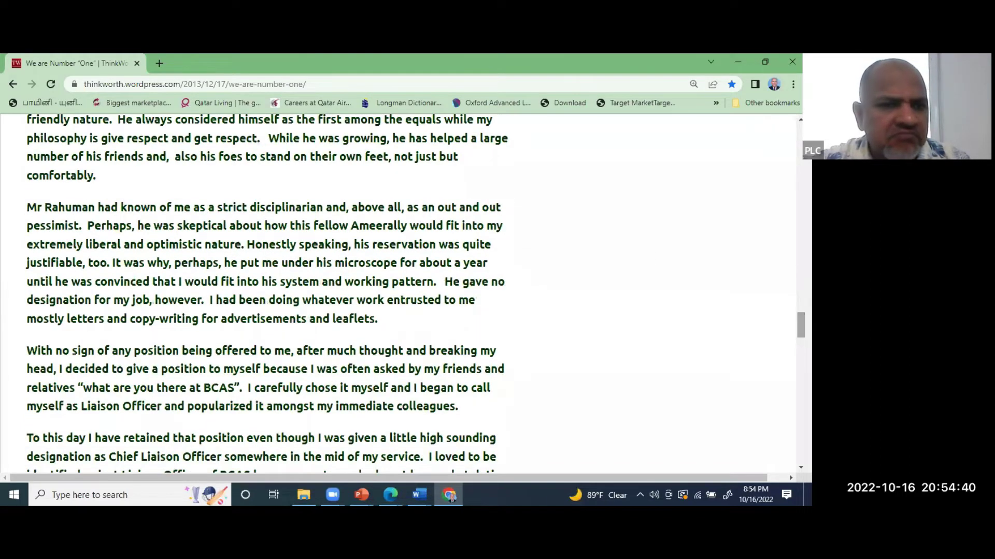
{"action": "left_click_drag", "start_coordinate": [31, 204], "coordinate": [321, 243]}
{"action": "left_click_drag", "start_coordinate": [358, 247], "coordinate": [251, 244]}
{"action": "key", "text": "ctrl+c"}
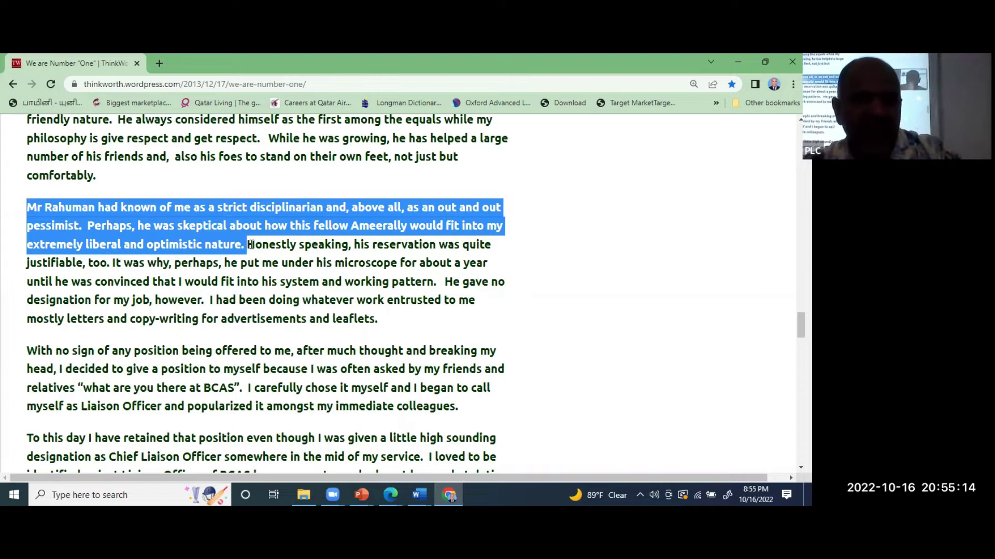
Switch to Word, create a new blank document and paste the copied passage from the article into it
{"action": "left_click", "coordinate": [420, 494]}
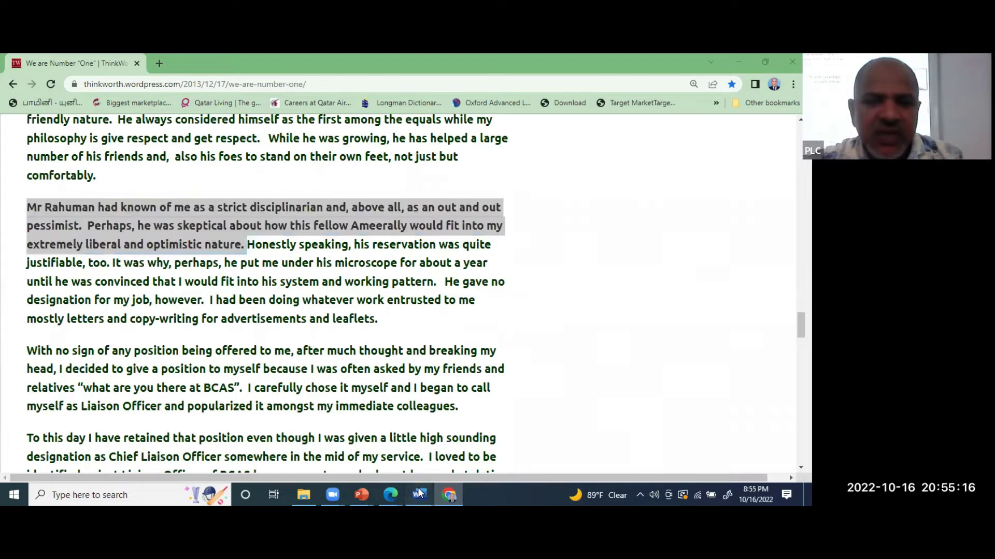
{"action": "left_click", "coordinate": [513, 452]}
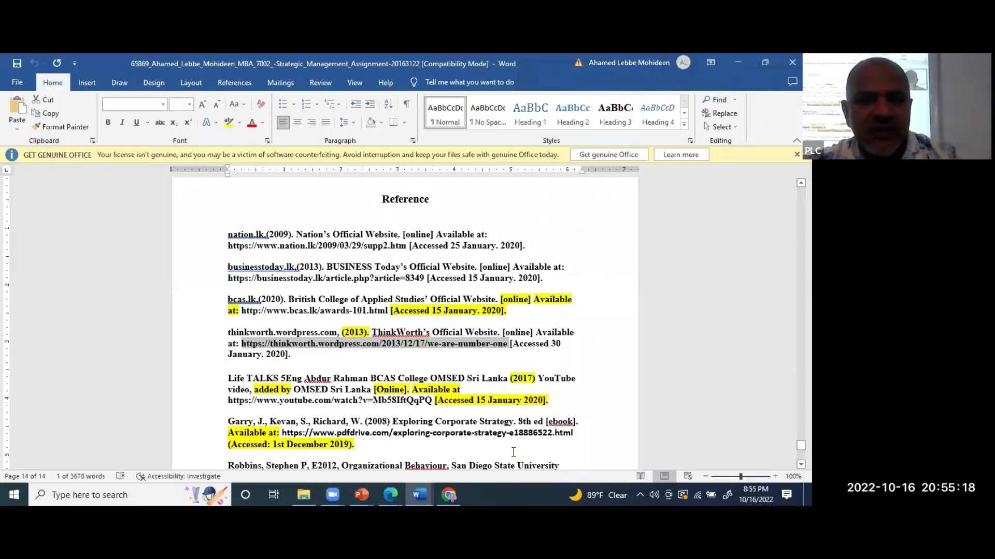
{"action": "key", "text": "ctrl+n"}
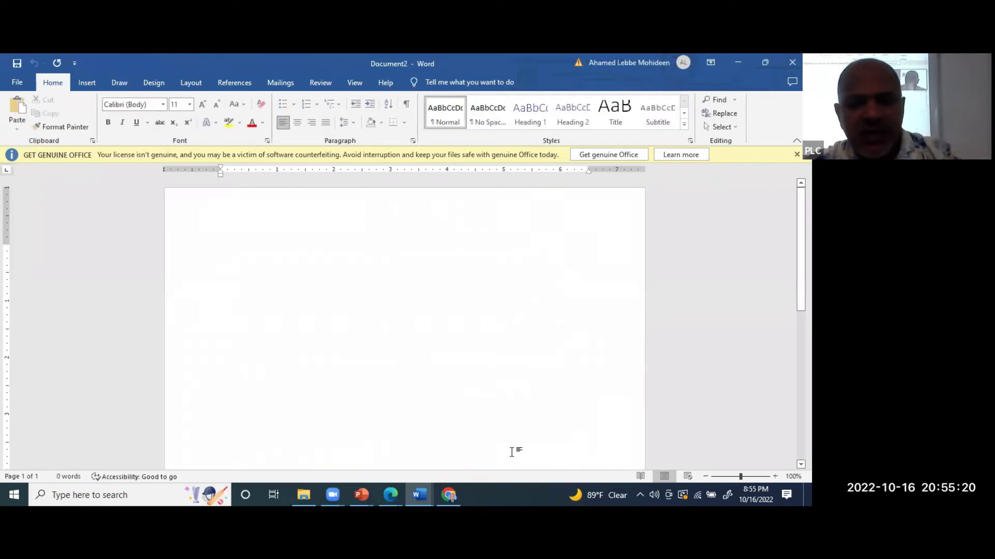
{"action": "key", "text": "ctrl+v"}
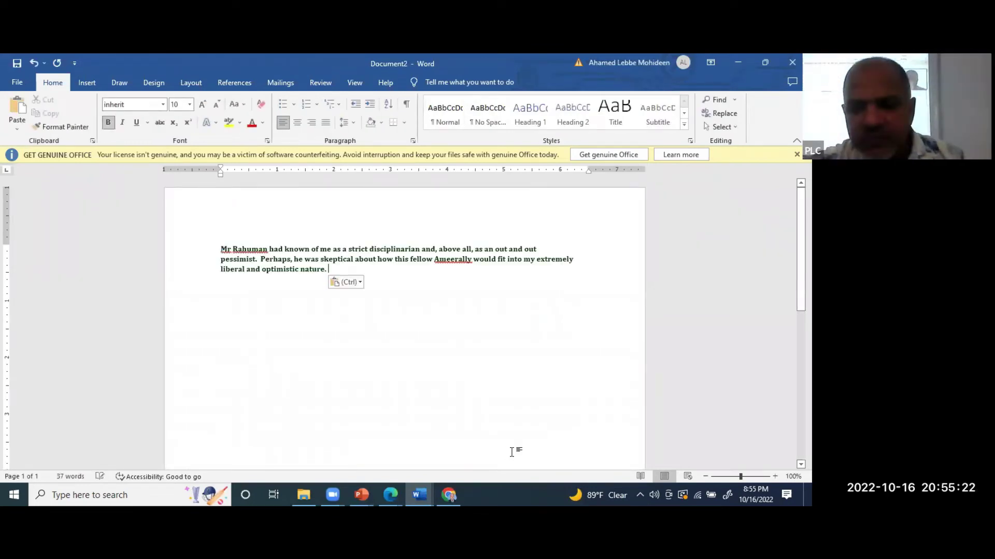
Below the pasted passage, begin a paraphrase reading "The founder of BCAS is a well disciplined and pessimist guy"
{"action": "key", "text": "Return"}
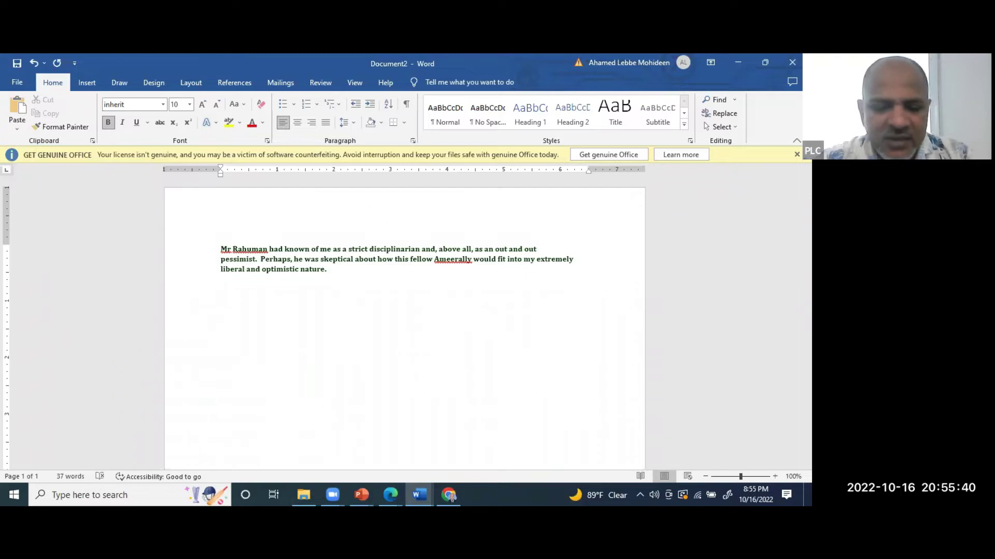
{"action": "type", "text": "h"}
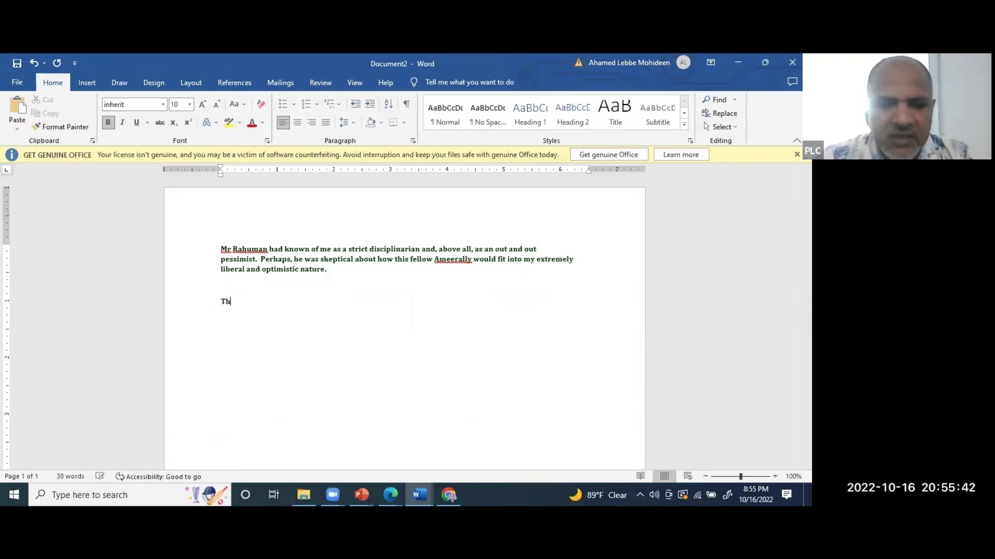
{"action": "type", "text": "e founderoof"}
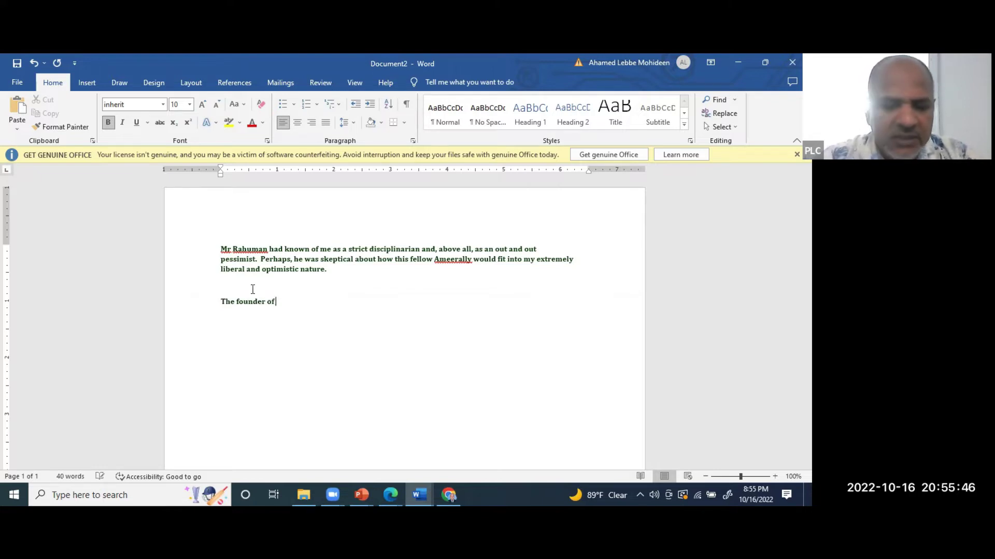
{"action": "type", "text": " BCAS"}
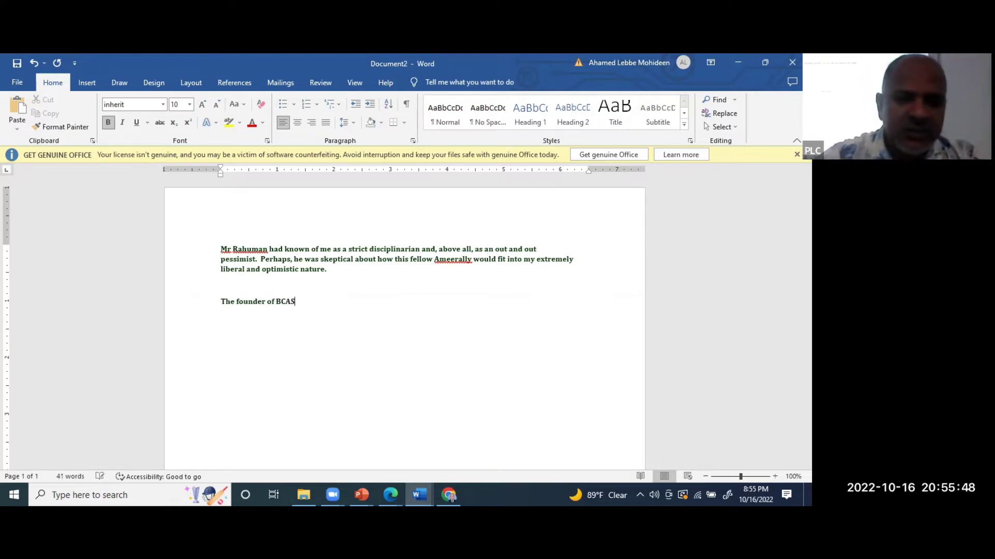
{"action": "type", "text": " is a "}
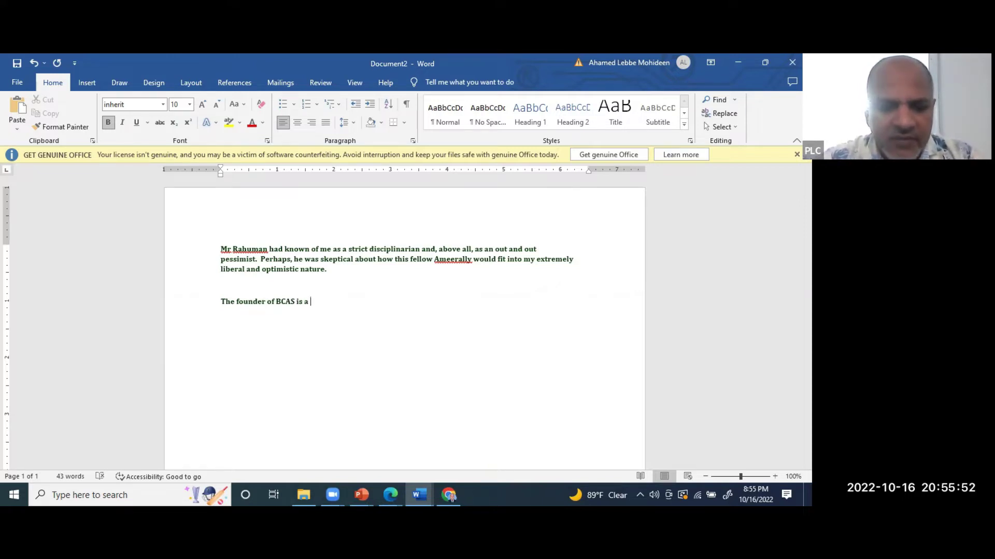
{"action": "type", "text": "v"}
{"action": "key", "text": "BackSpace"}
{"action": "type", "text": "well dis"}
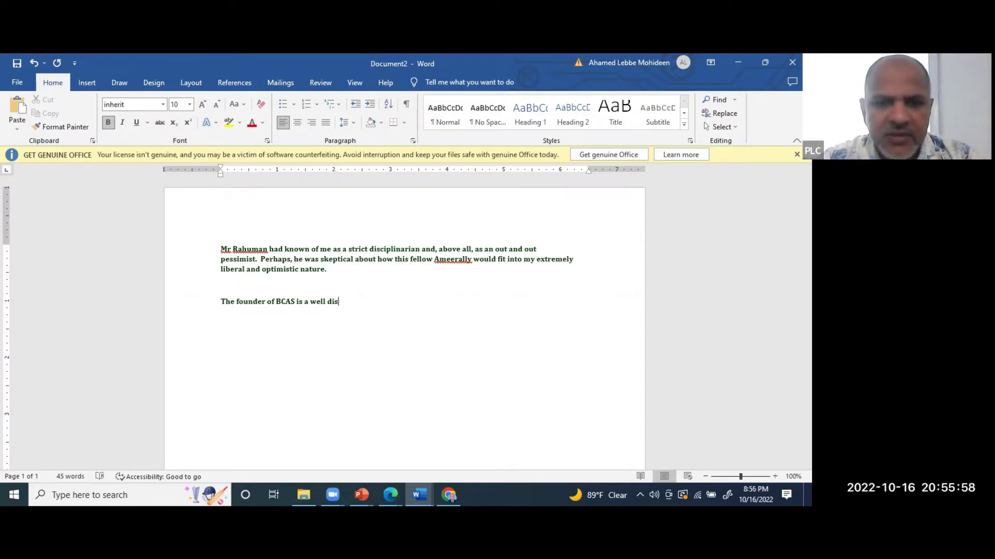
{"action": "type", "text": "ciplined"}
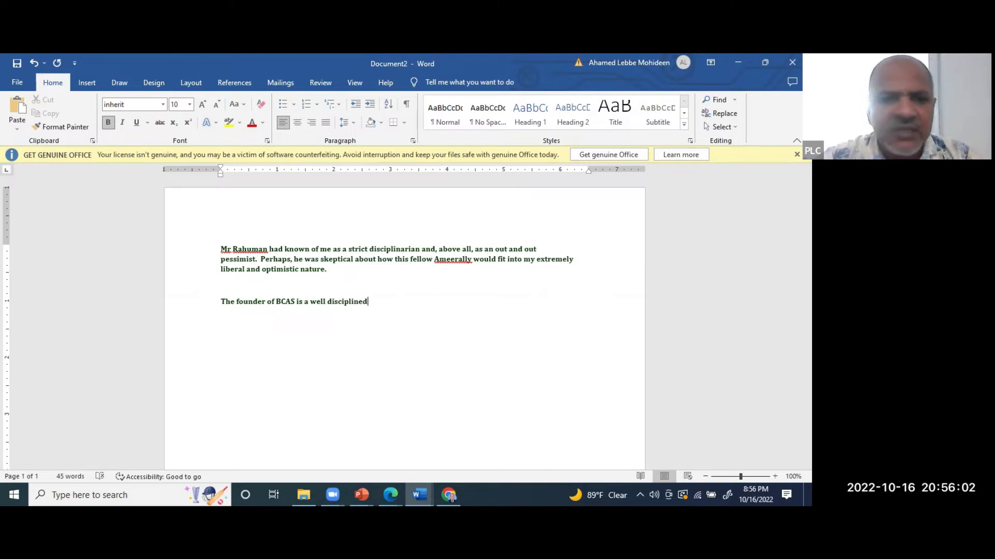
{"action": "type", "text": " an"}
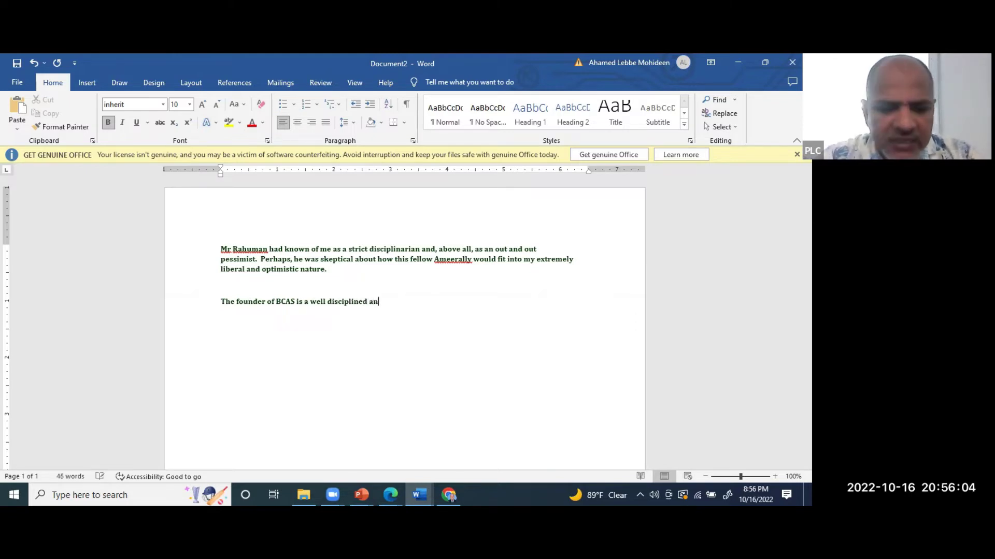
{"action": "type", "text": "d pess"}
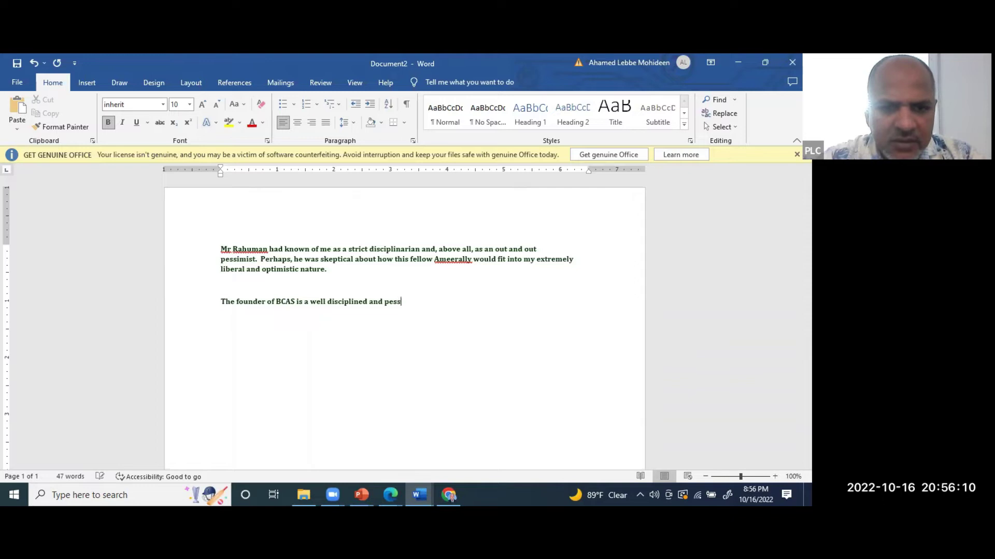
{"action": "type", "text": "imist guy "}
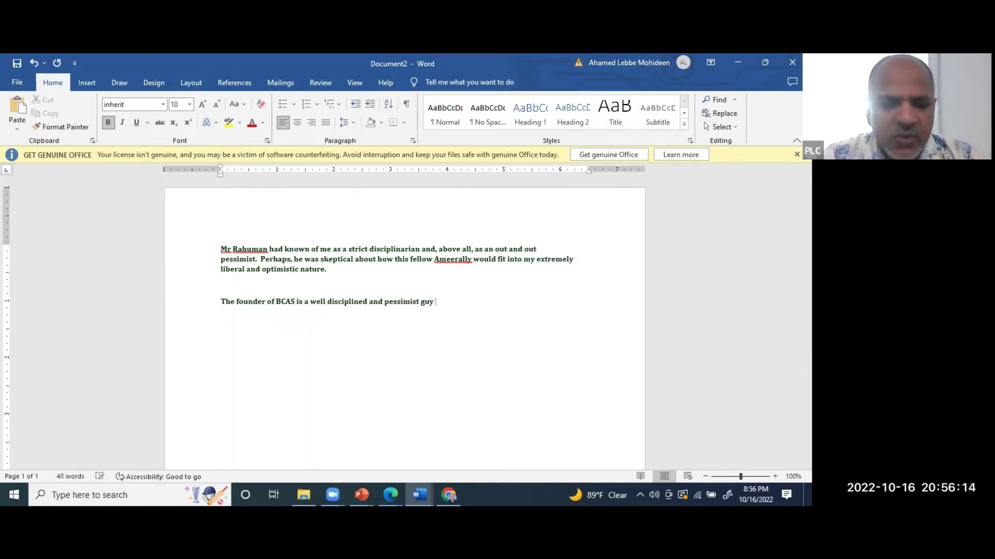
Continue the paraphrased sentence with "who has been contributing nation's economy by developing children education"
{"action": "type", "text": "who has been cont"}
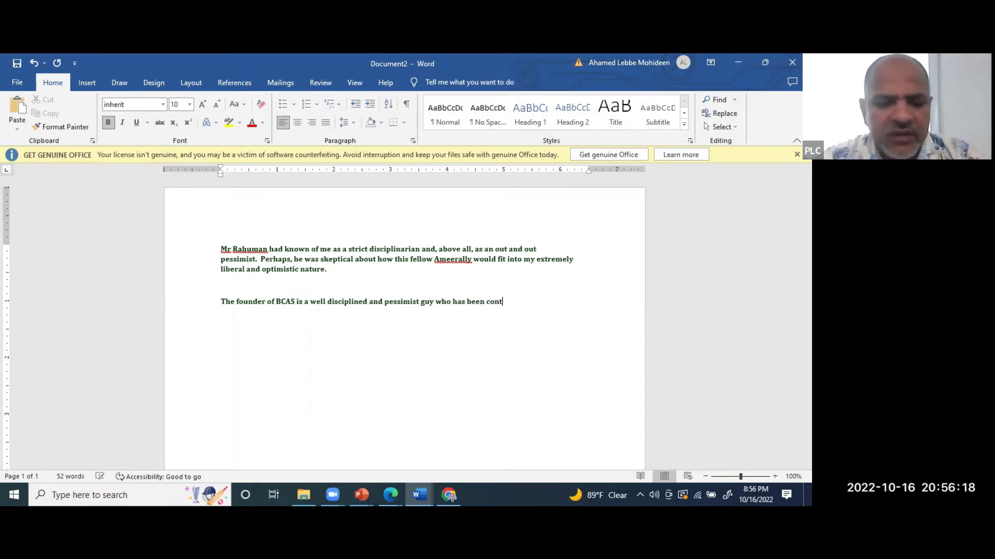
{"action": "type", "text": "rubuting "}
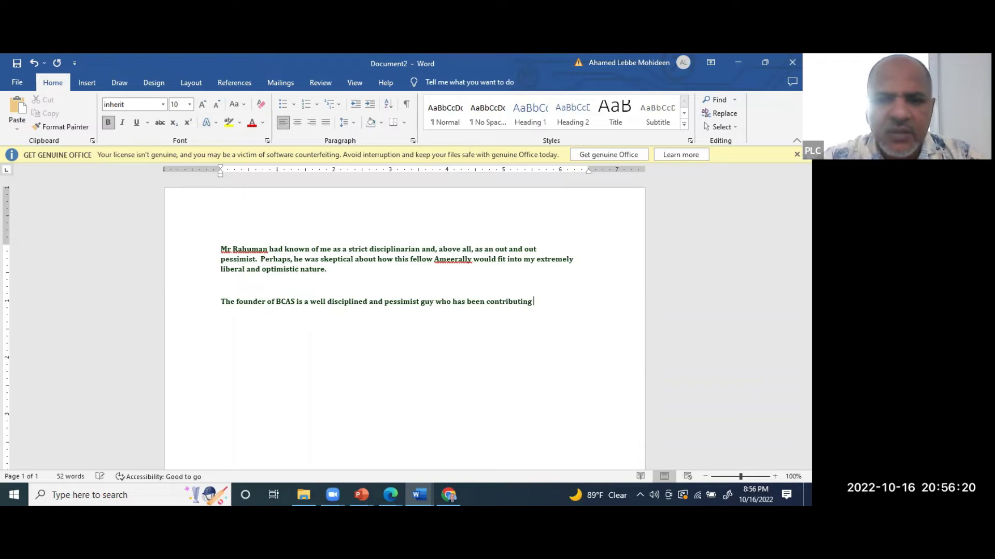
{"action": "type", "text": "nation"}
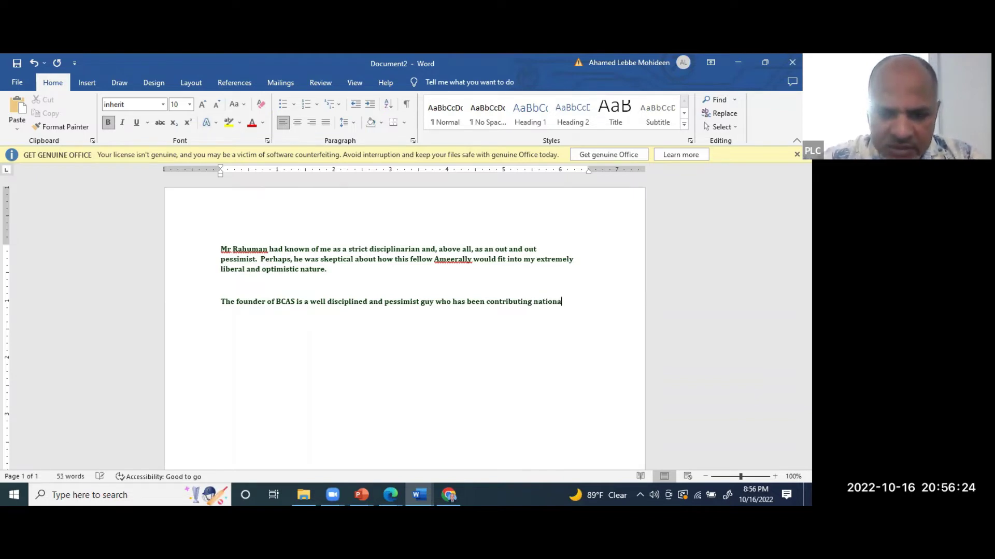
{"action": "type", "text": "'s "}
{"action": "type", "text": "economy b"}
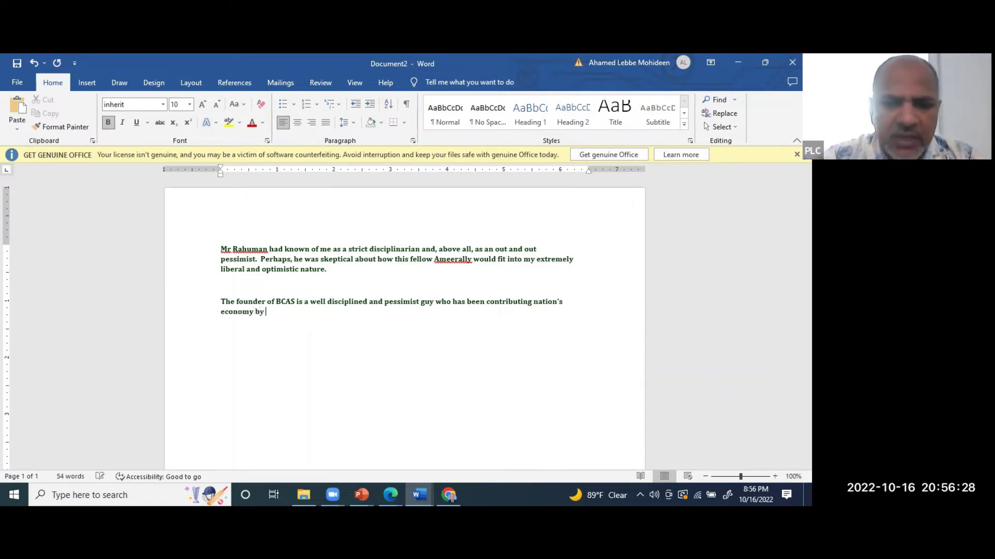
{"action": "type", "text": "y "}
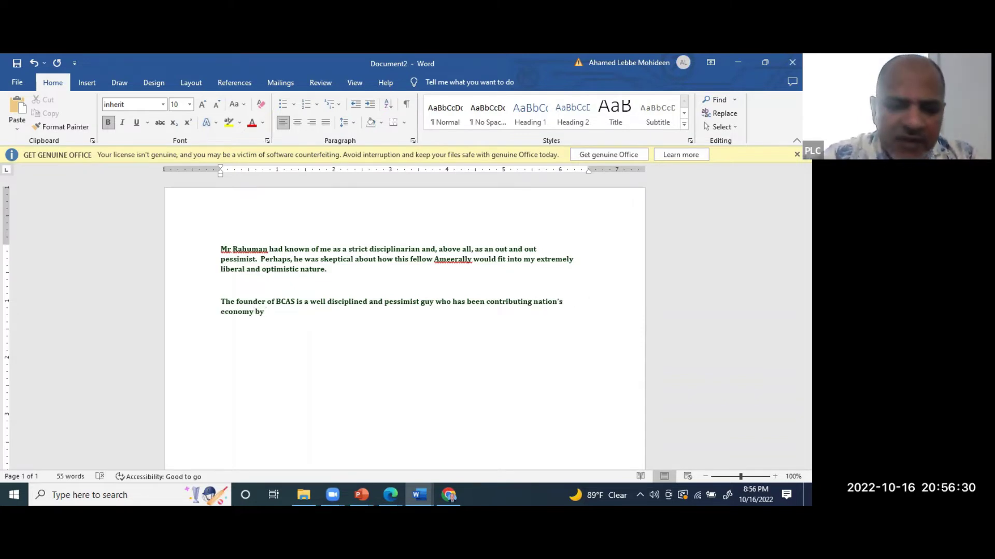
{"action": "type", "text": "developing"}
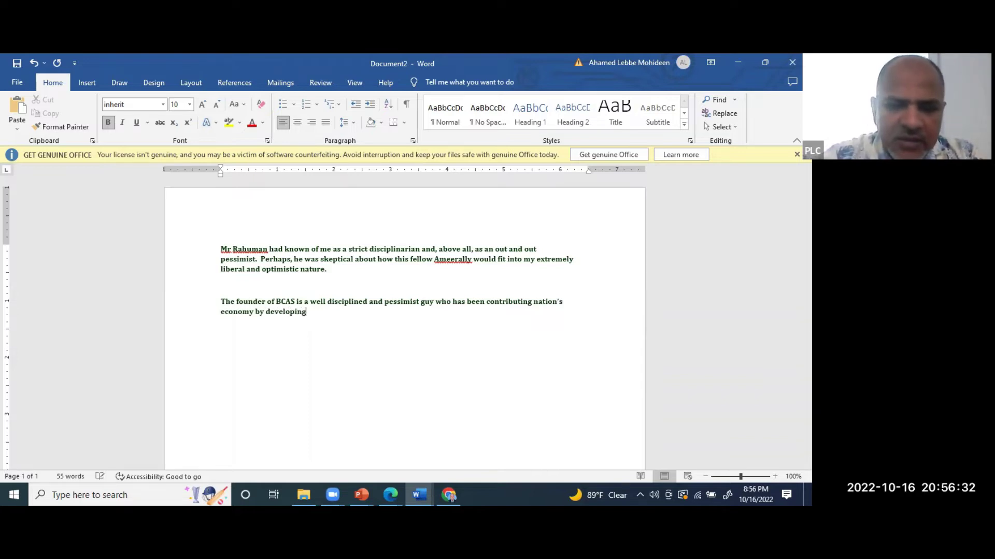
{"action": "type", "text": " children"}
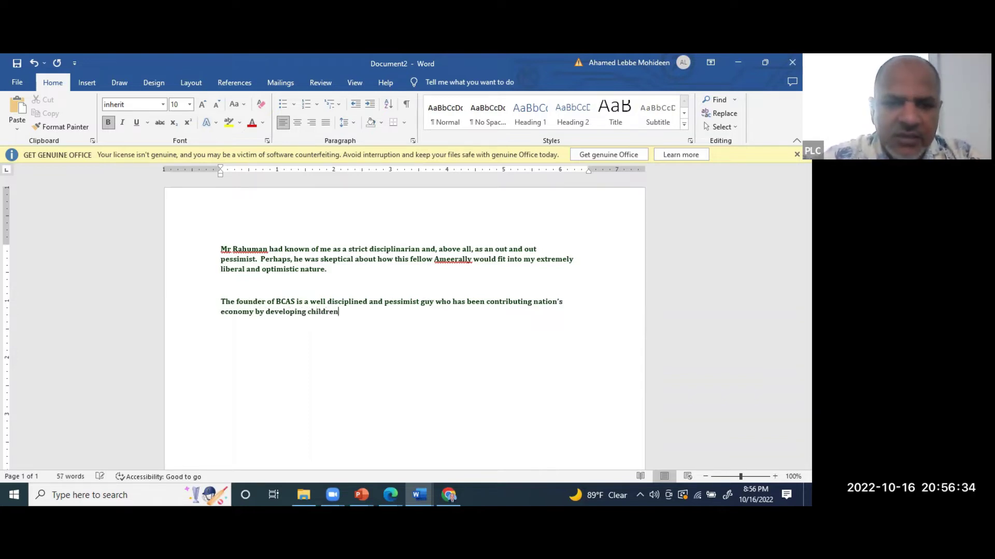
{"action": "type", "text": " education "}
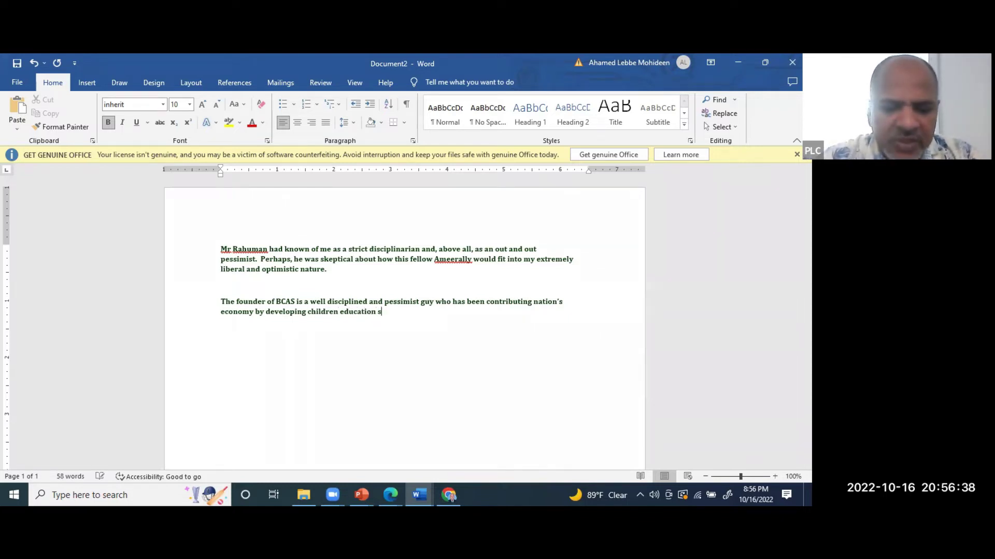
Finish the paraphrased sentence with "specially on IT and business."
{"action": "type", "text": "specia"}
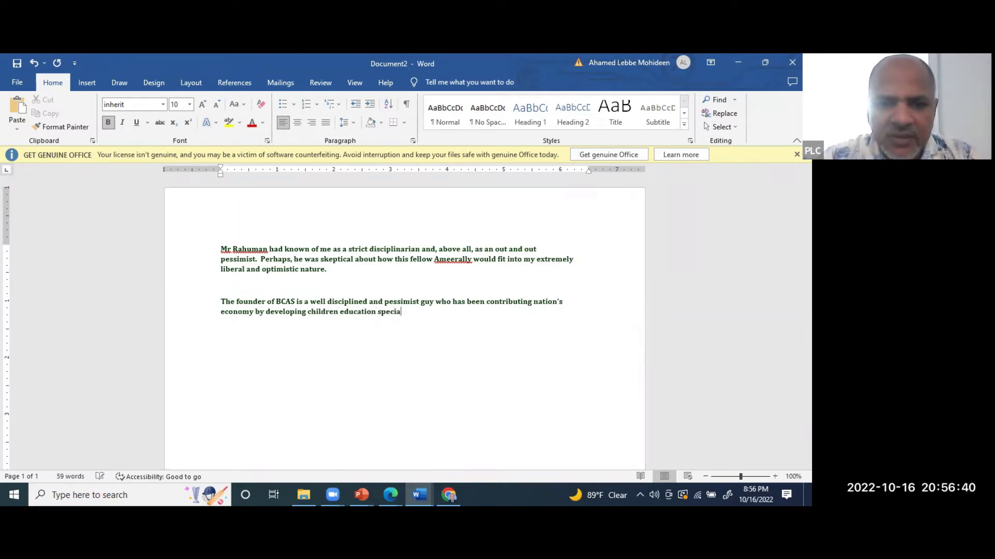
{"action": "type", "text": "lly io"}
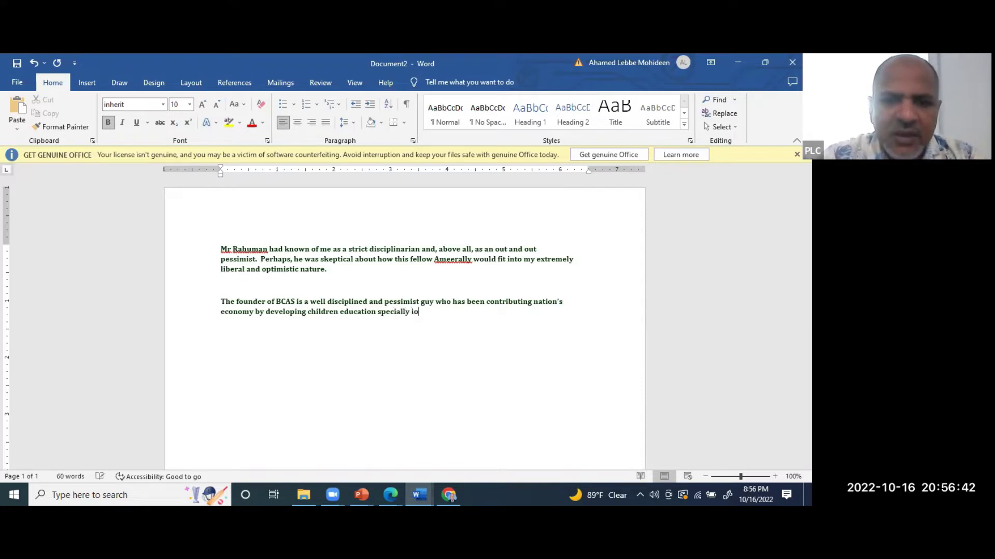
{"action": "key", "text": "BackSpace"}
{"action": "key", "text": "BackSpace"}
{"action": "type", "text": "on "}
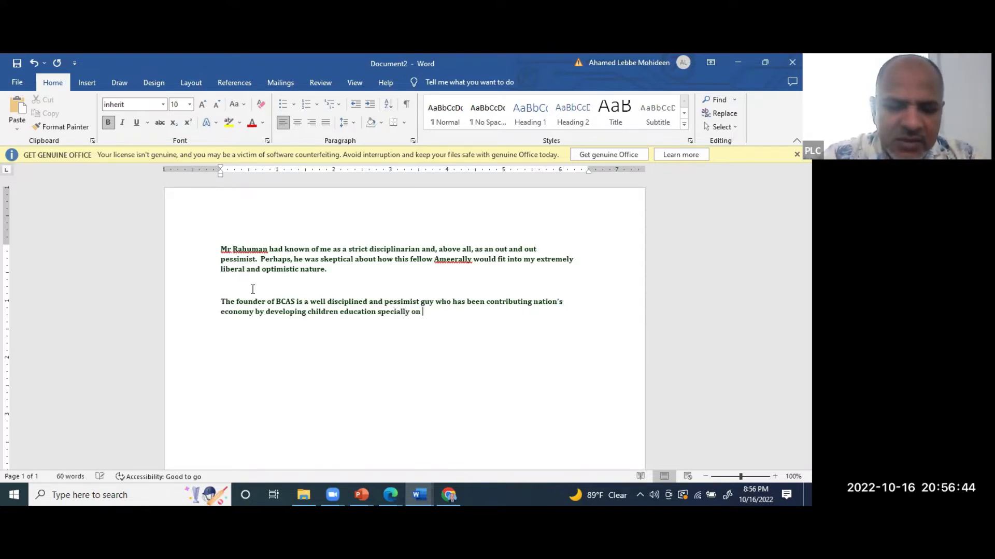
{"action": "type", "text": "IT and business."}
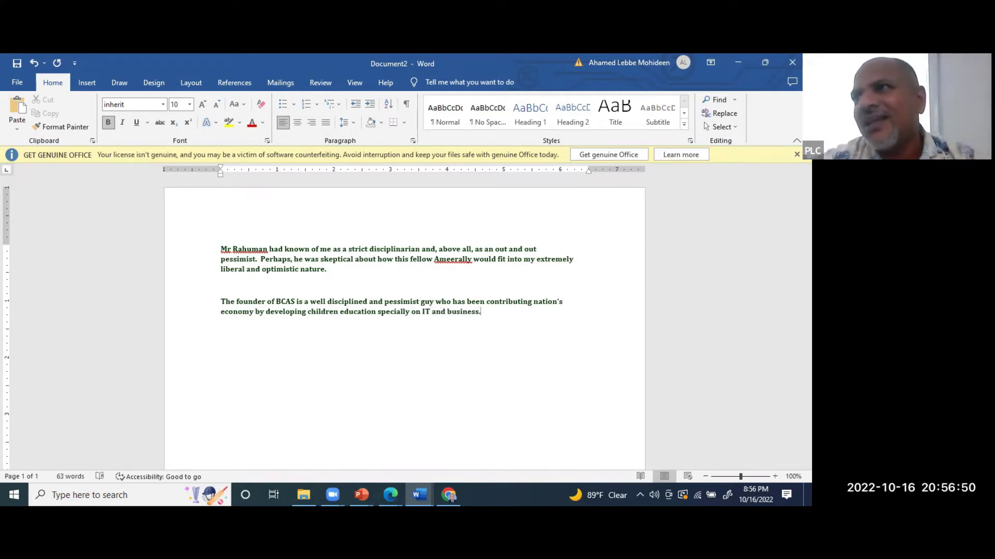
Enlarge the document view to 140% and highlight "strict disciplinarian" in the original, followed by the whole paraphrase, to compare them
{"action": "left_click", "coordinate": [775, 476]}
{"action": "left_click", "coordinate": [775, 477]}
{"action": "left_click", "coordinate": [775, 476]}
{"action": "left_click", "coordinate": [774, 476]}
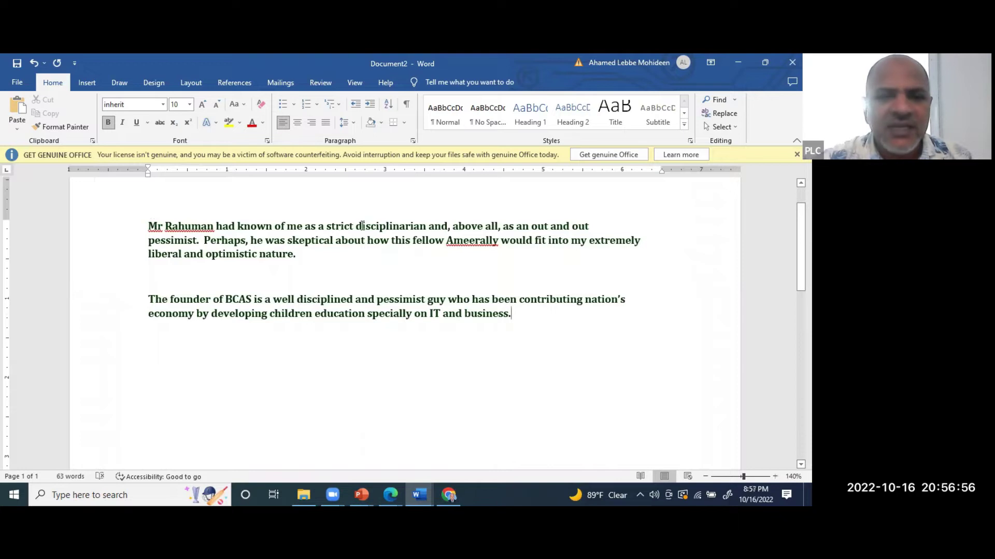
{"action": "left_click_drag", "start_coordinate": [326, 226], "coordinate": [424, 234]}
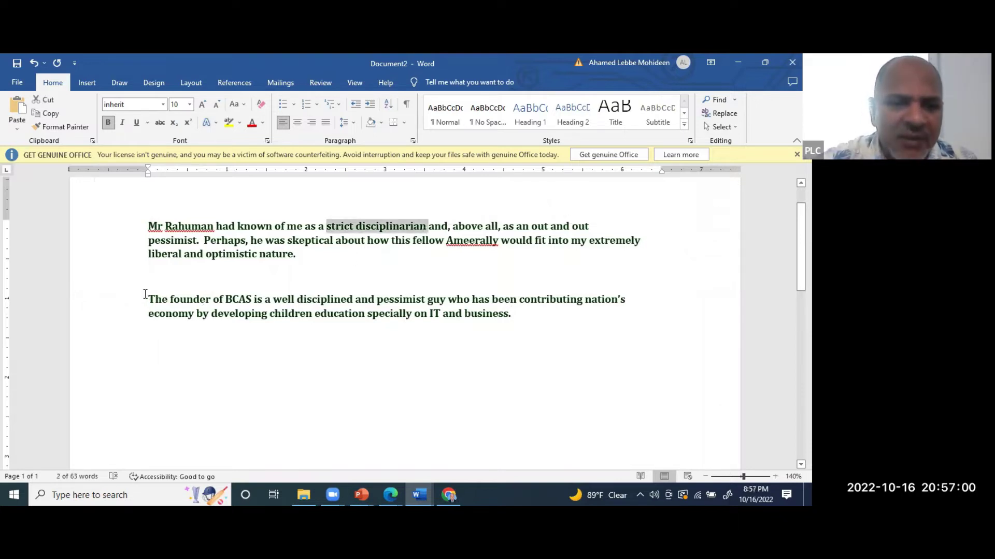
{"action": "left_click_drag", "start_coordinate": [165, 296], "coordinate": [501, 317]}
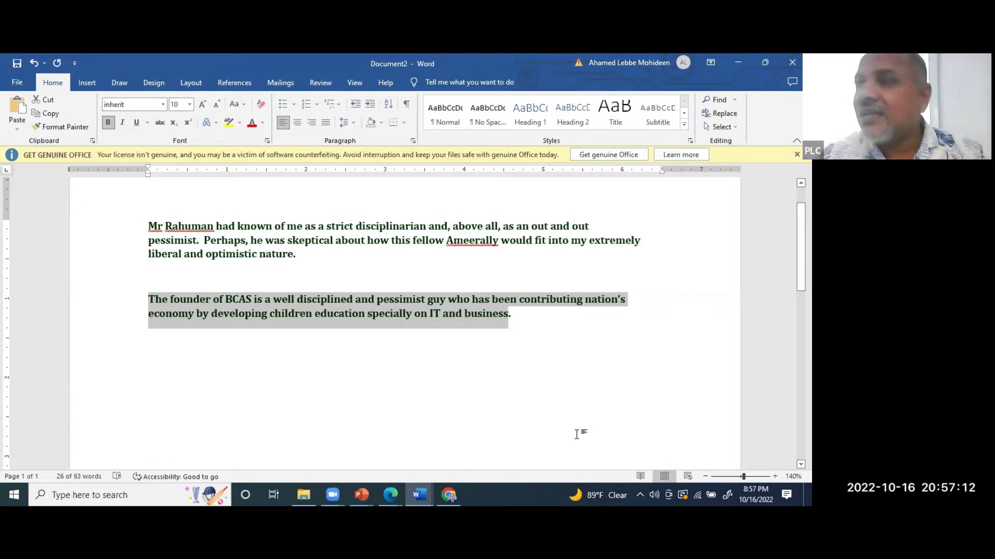
Copy the ThinkWorth article's web address from Chrome and paste it as a link below the paraphrase in the Word document
{"action": "left_click", "coordinate": [448, 495]}
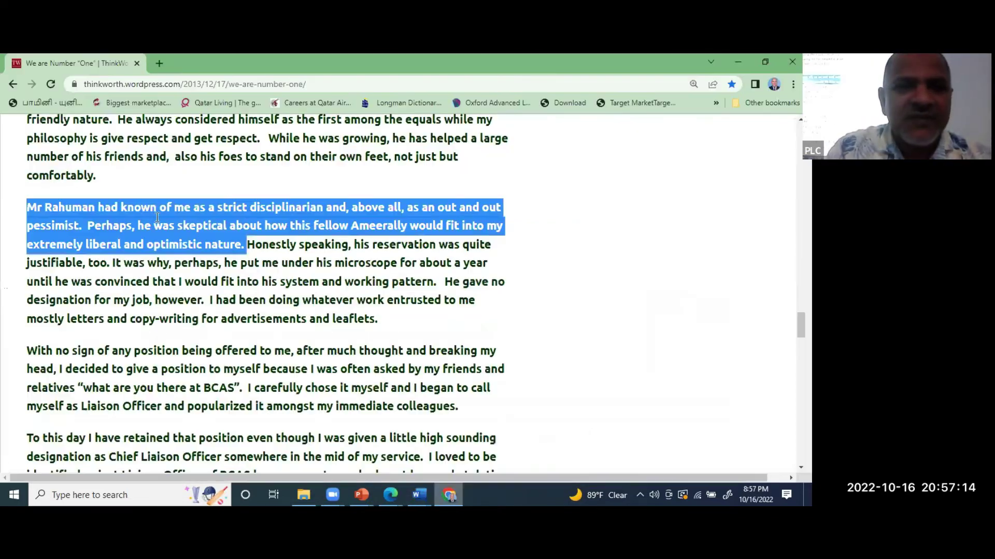
{"action": "left_click", "coordinate": [102, 84]}
{"action": "key", "text": "ctrl+c"}
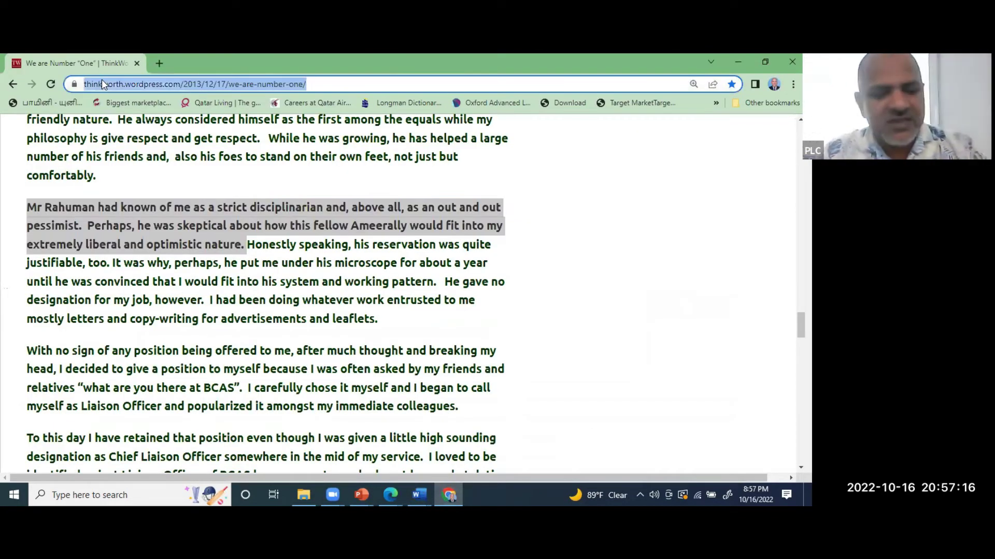
{"action": "left_click", "coordinate": [444, 493]}
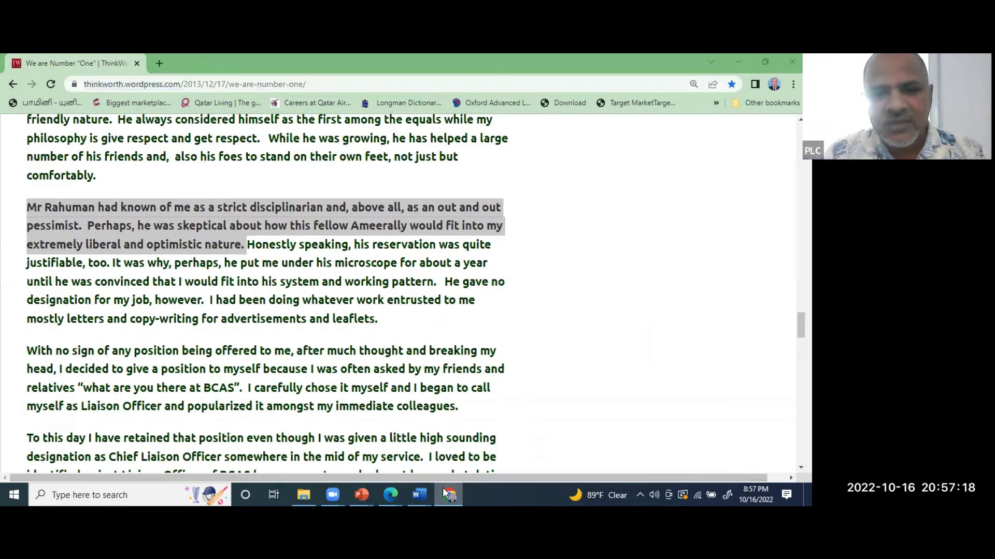
{"action": "left_click", "coordinate": [540, 330]}
{"action": "key", "text": "Return"}
{"action": "key", "text": "ctrl+v"}
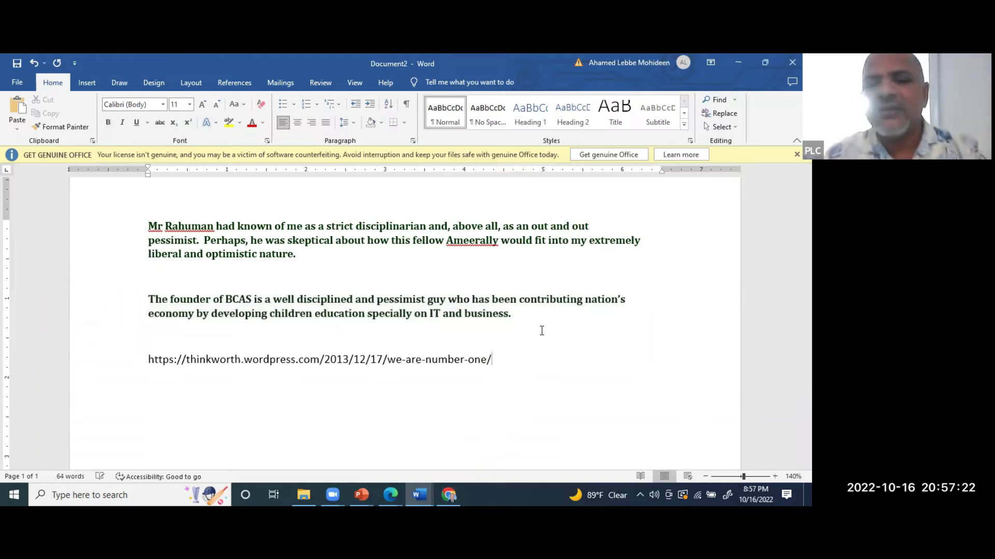
{"action": "key", "text": "Return"}
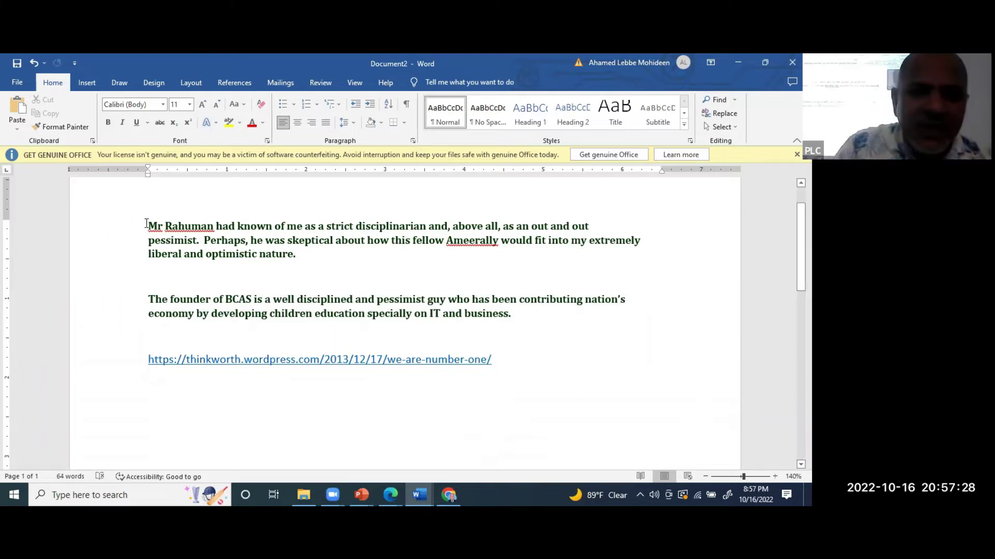
Highlight the original passage, followed by the paraphrase beneath it, to compare the two
{"action": "left_click_drag", "start_coordinate": [149, 223], "coordinate": [311, 253]}
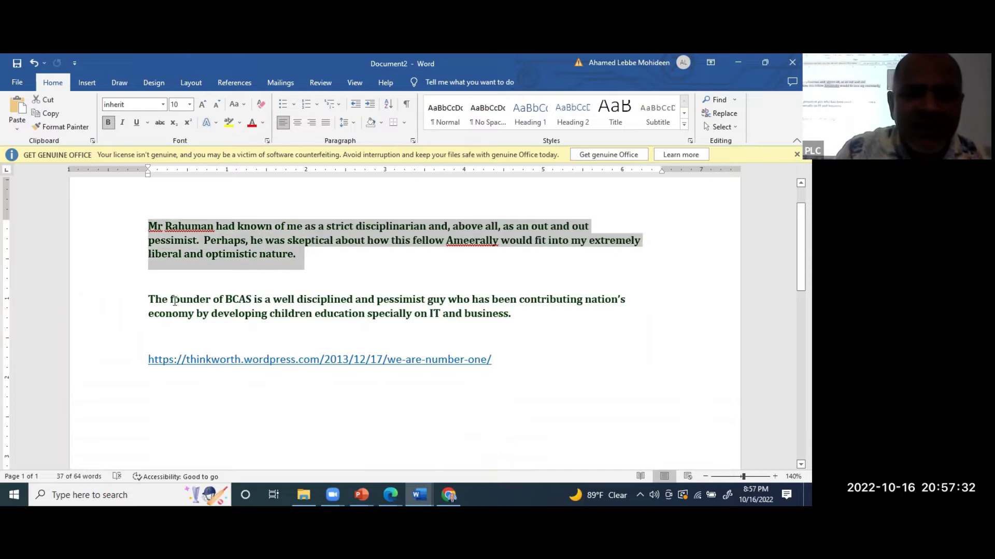
{"action": "left_click_drag", "start_coordinate": [150, 296], "coordinate": [524, 316]}
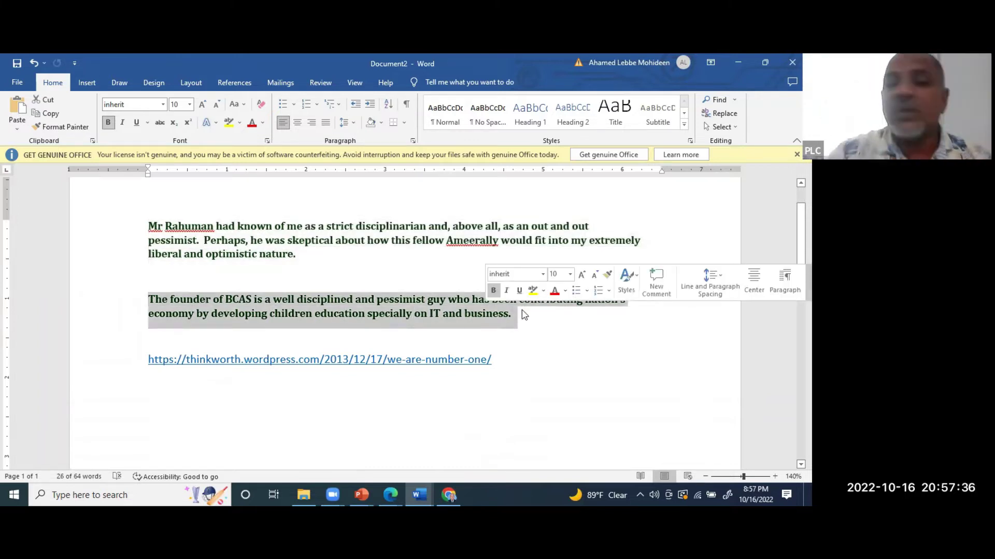
Add a new line between the paraphrase and the web link and begin it with "According to"
{"action": "left_click", "coordinate": [532, 329]}
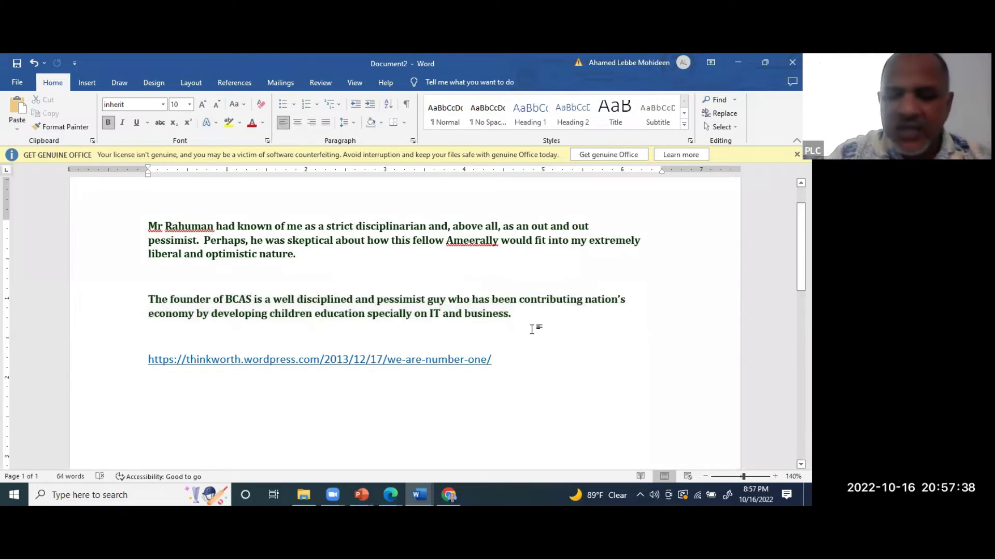
{"action": "key", "text": "Return"}
{"action": "type", "text": "A"}
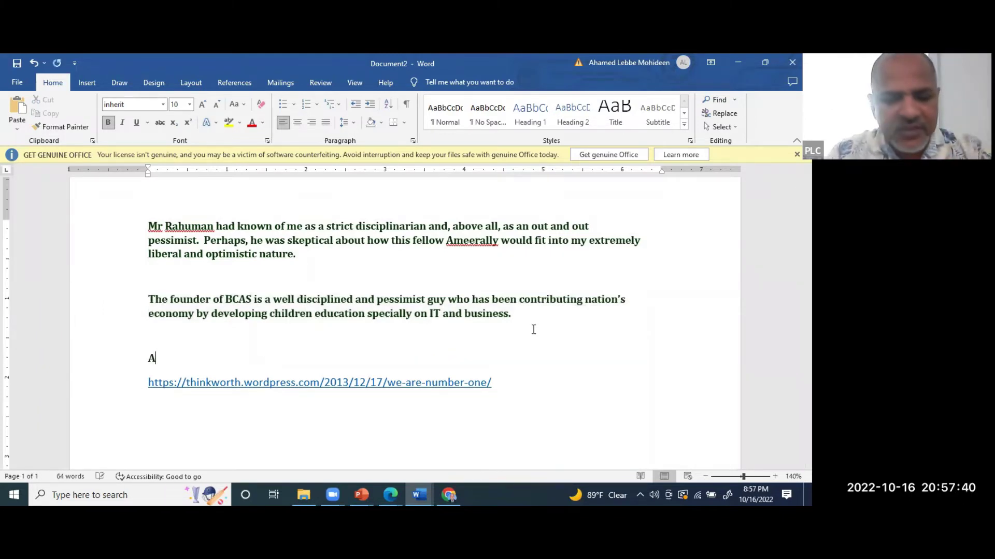
{"action": "type", "text": "ccording"}
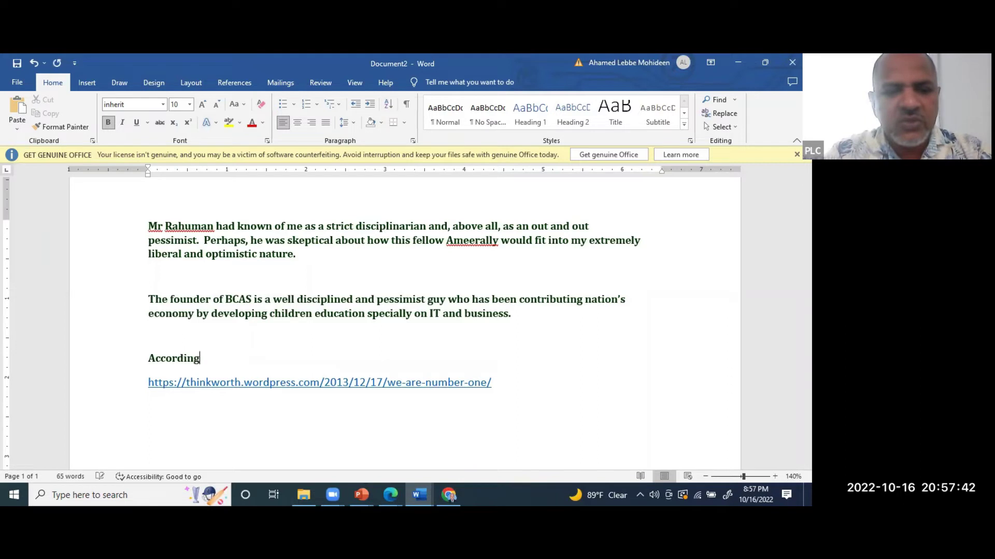
{"action": "type", "text": " to"}
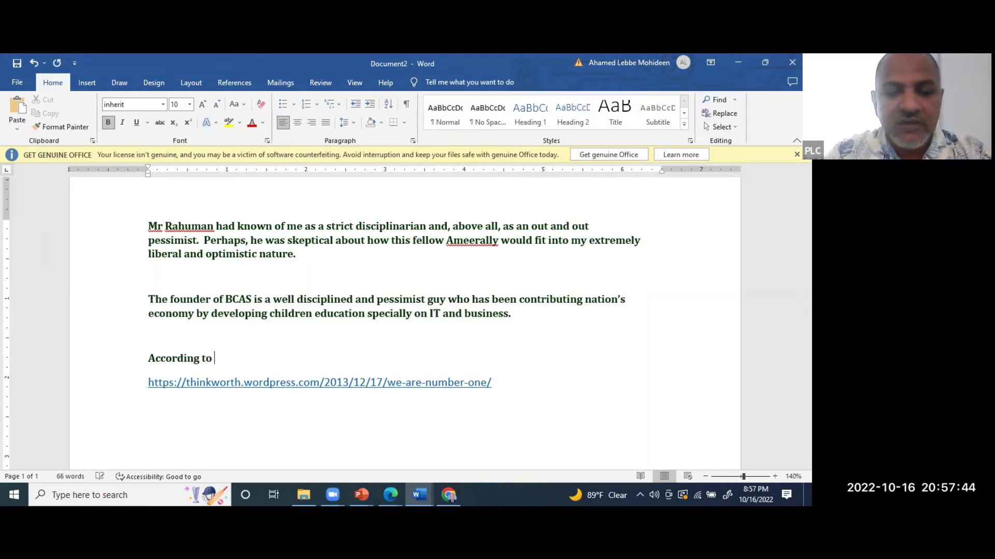
Switch to Chrome and examine the "We are Number One" article's header, posting date and opening paragraphs for the source's author and date
{"action": "left_click", "coordinate": [448, 495]}
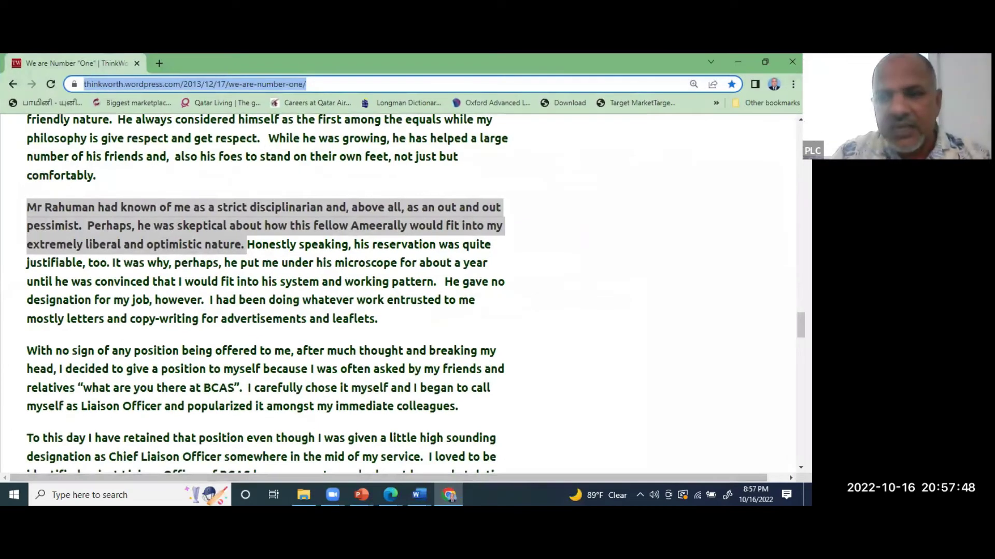
{"action": "scroll", "coordinate": [409, 294], "scroll_direction": "up", "scroll_amount": 20}
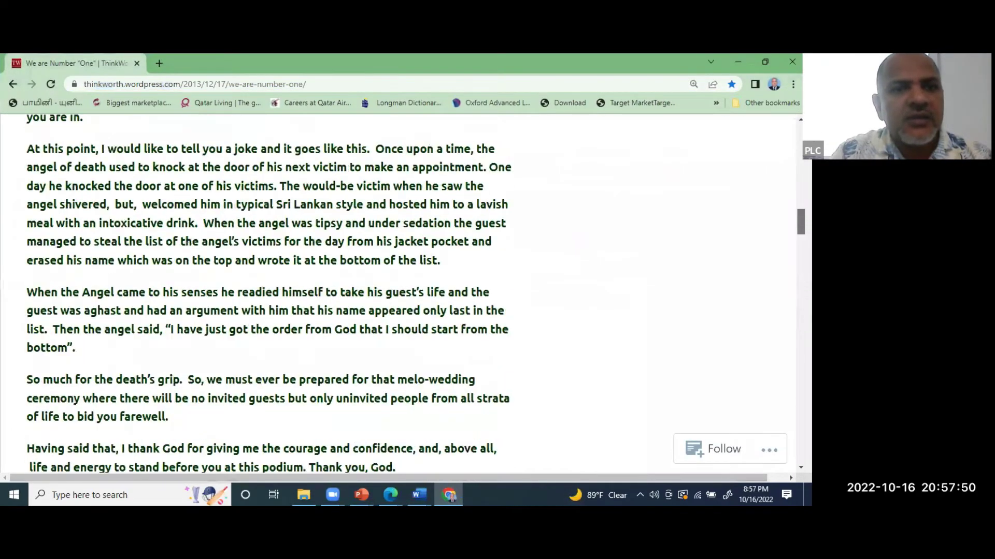
{"action": "scroll", "coordinate": [409, 294], "scroll_direction": "up", "scroll_amount": 20}
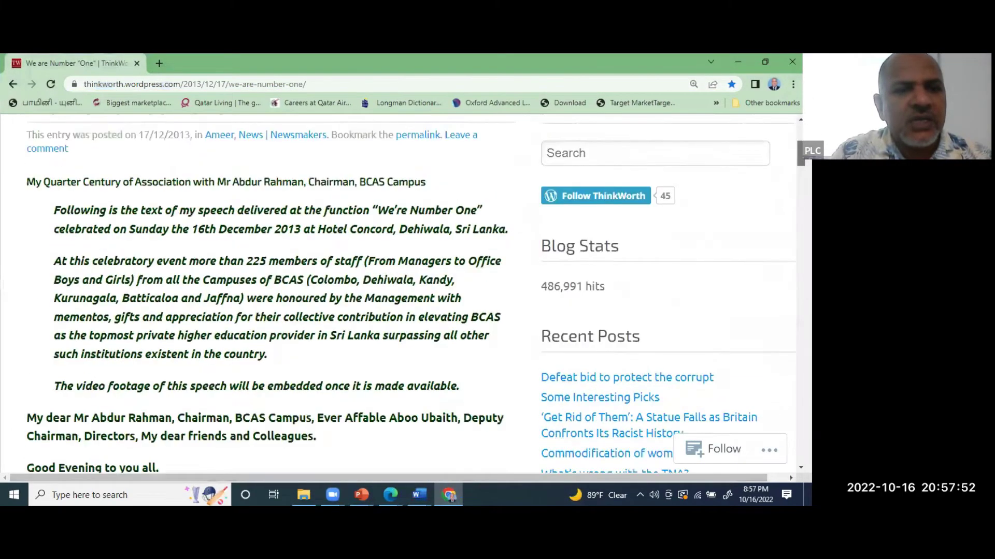
{"action": "scroll", "coordinate": [409, 294], "scroll_direction": "down", "scroll_amount": 1}
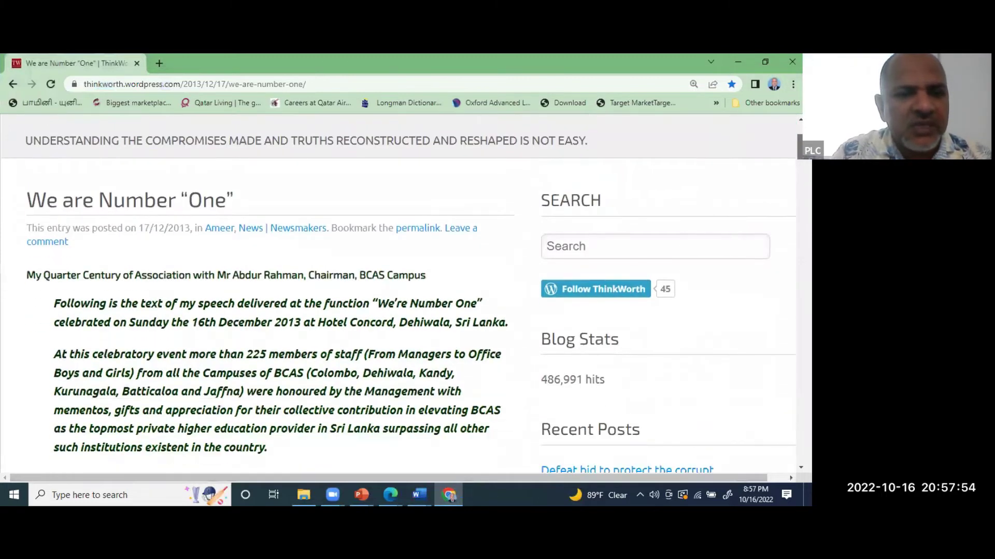
{"action": "scroll", "coordinate": [409, 294], "scroll_direction": "down", "scroll_amount": 3}
{"action": "scroll", "coordinate": [409, 294], "scroll_direction": "up", "scroll_amount": 1}
{"action": "scroll", "coordinate": [409, 294], "scroll_direction": "up", "scroll_amount": 3}
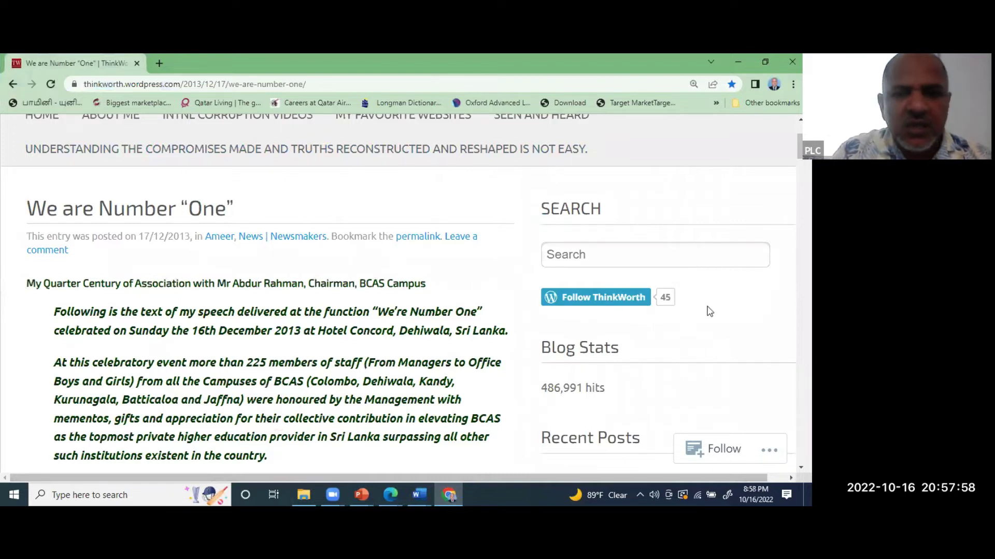
{"action": "scroll", "coordinate": [710, 312], "scroll_direction": "down", "scroll_amount": 1}
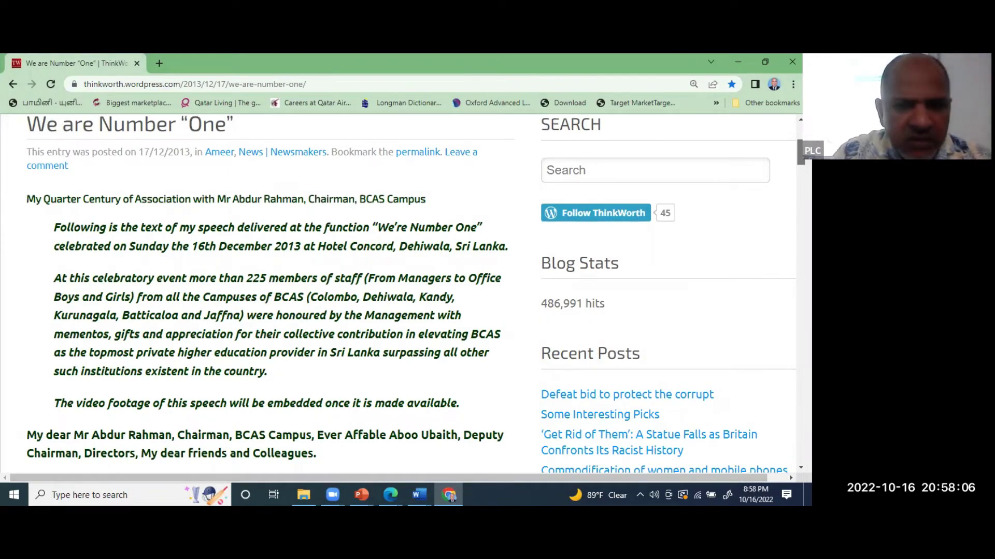
{"action": "scroll", "coordinate": [404, 291], "scroll_direction": "down", "scroll_amount": 1}
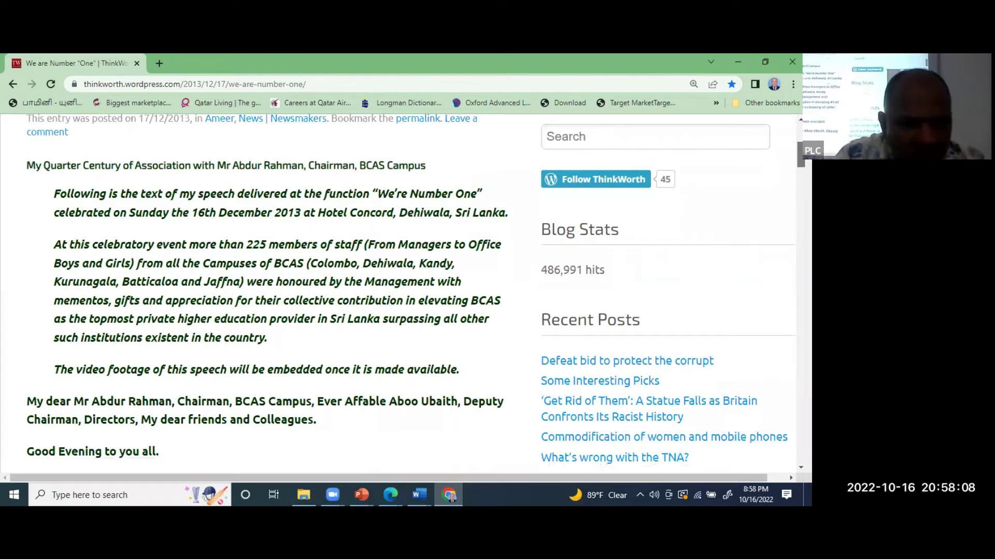
{"action": "scroll", "coordinate": [404, 290], "scroll_direction": "down", "scroll_amount": 1}
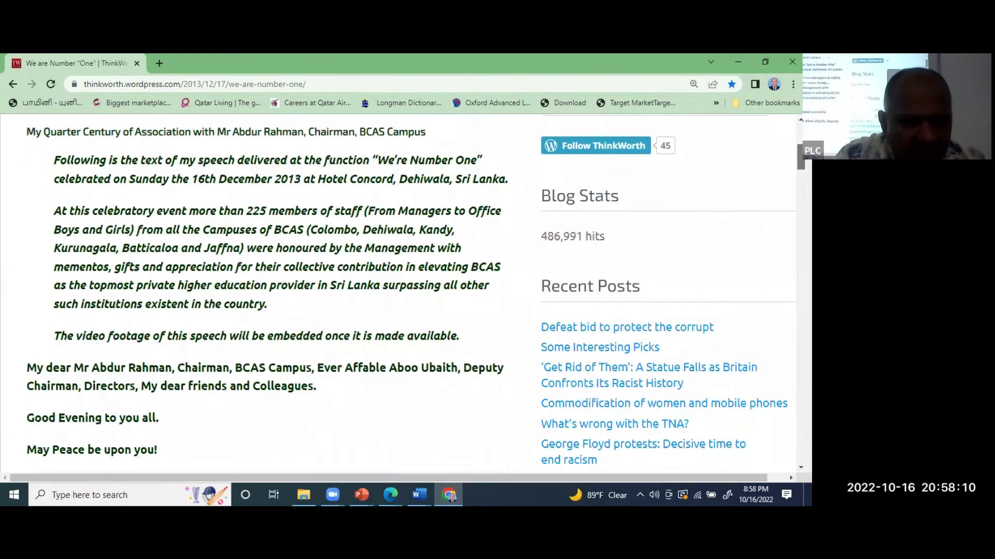
{"action": "scroll", "coordinate": [404, 290], "scroll_direction": "down", "scroll_amount": 2}
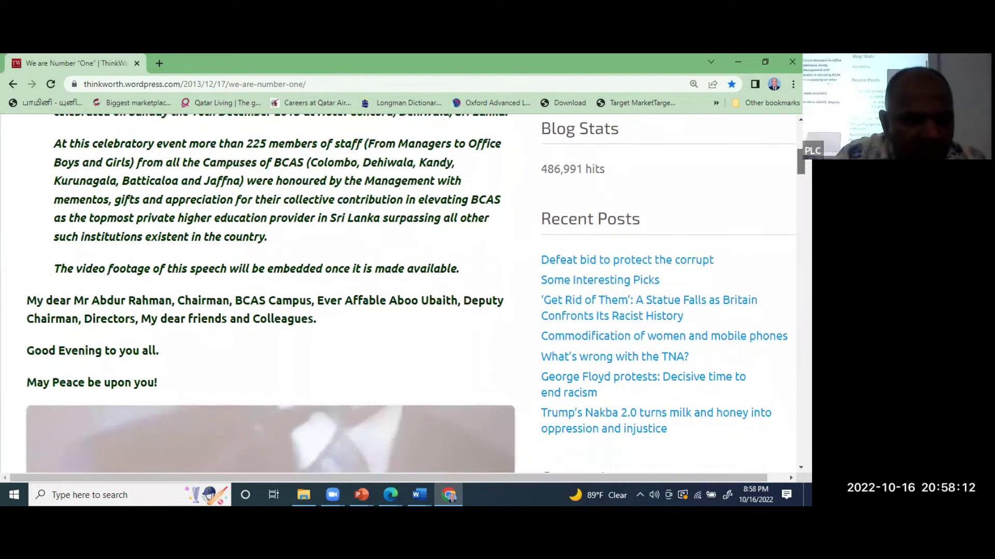
{"action": "scroll", "coordinate": [404, 290], "scroll_direction": "down", "scroll_amount": 1}
{"action": "scroll", "coordinate": [295, 236], "scroll_direction": "down", "scroll_amount": 5}
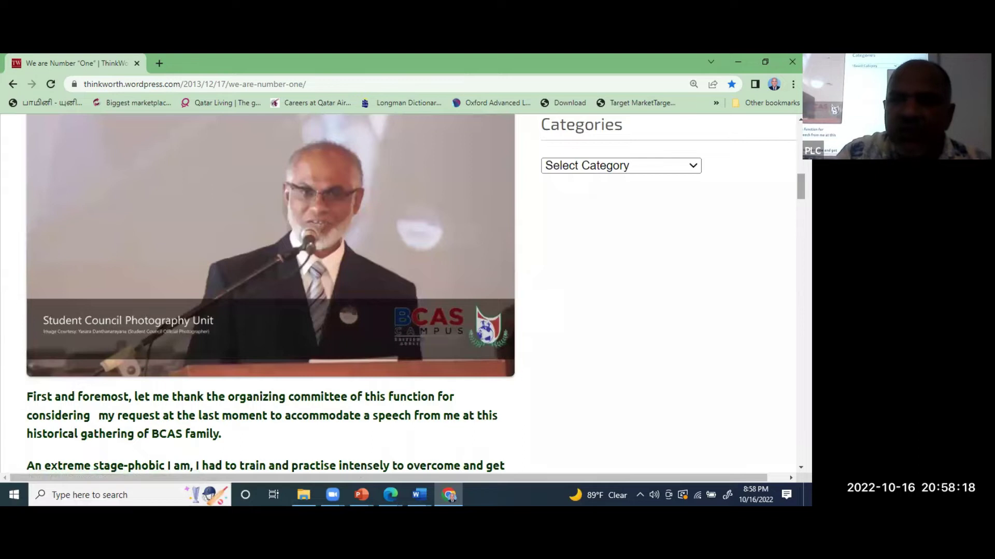
{"action": "scroll", "coordinate": [270, 290], "scroll_direction": "down", "scroll_amount": 2}
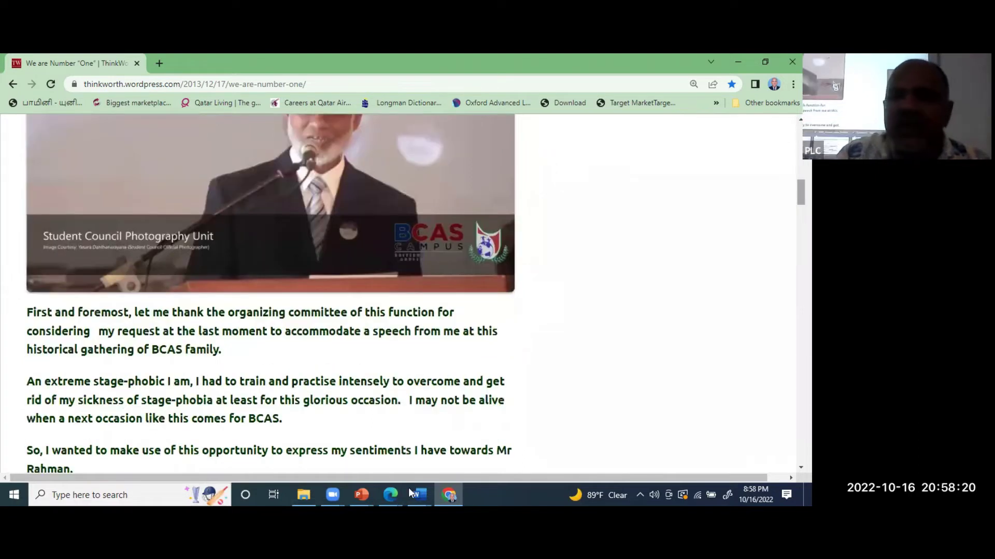
Switch to Document2 in Word and colour "strict disciplinarian and", "pessimist." and the paraphrase's "well disciplined and pessimist guy" red
{"action": "mouse_move", "coordinate": [410, 489]}
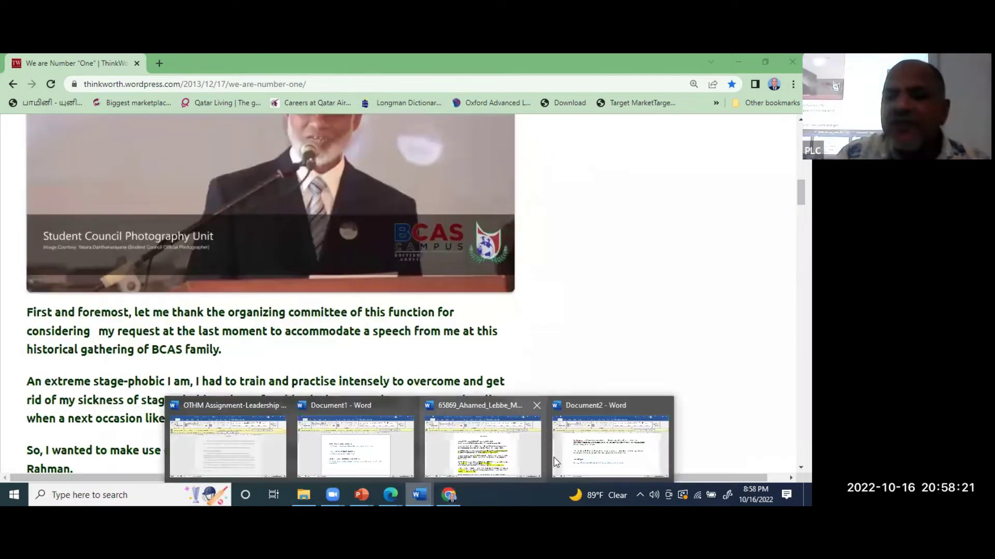
{"action": "left_click", "coordinate": [594, 450]}
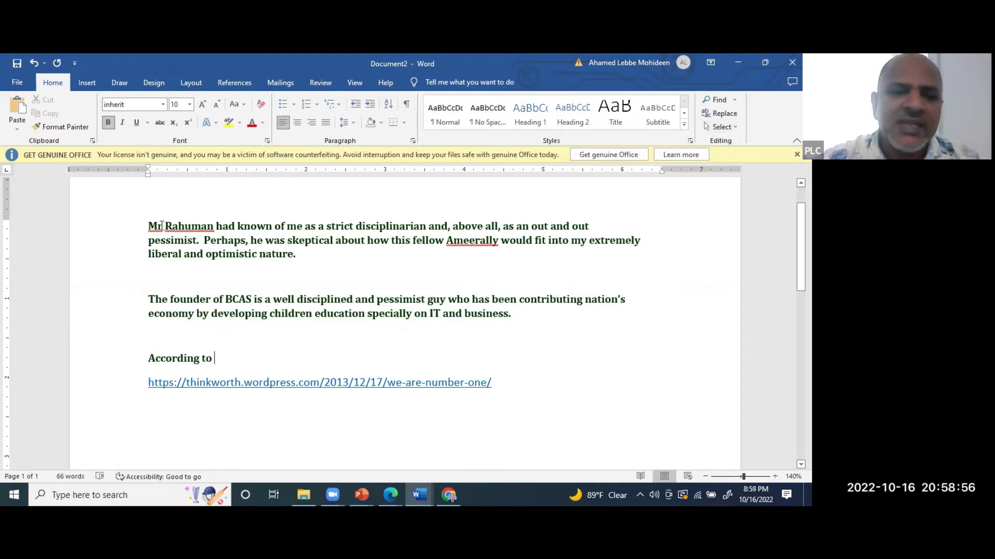
{"action": "left_click_drag", "start_coordinate": [328, 228], "coordinate": [444, 227]}
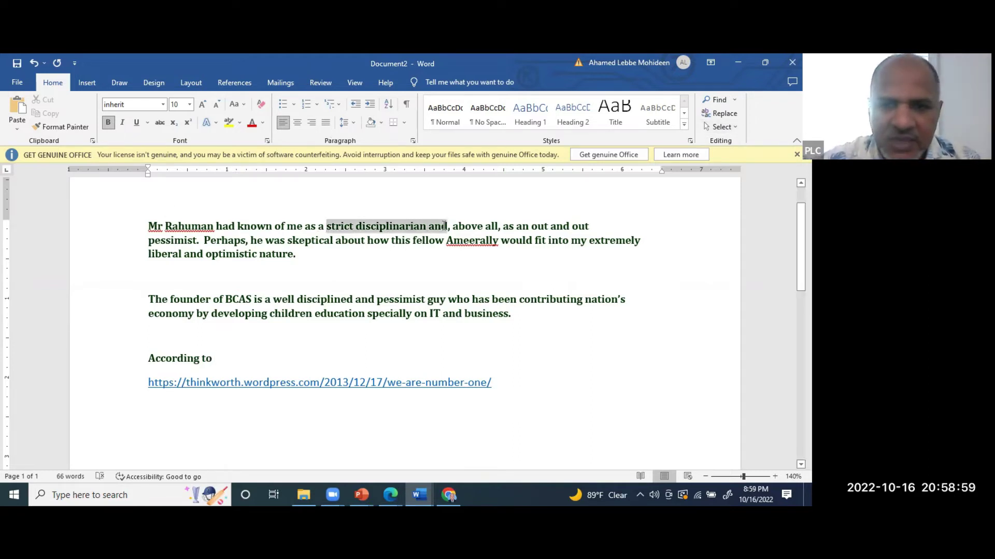
{"action": "left_click", "coordinate": [252, 123]}
{"action": "left_click_drag", "start_coordinate": [149, 241], "coordinate": [200, 241]}
{"action": "left_click", "coordinate": [252, 123]}
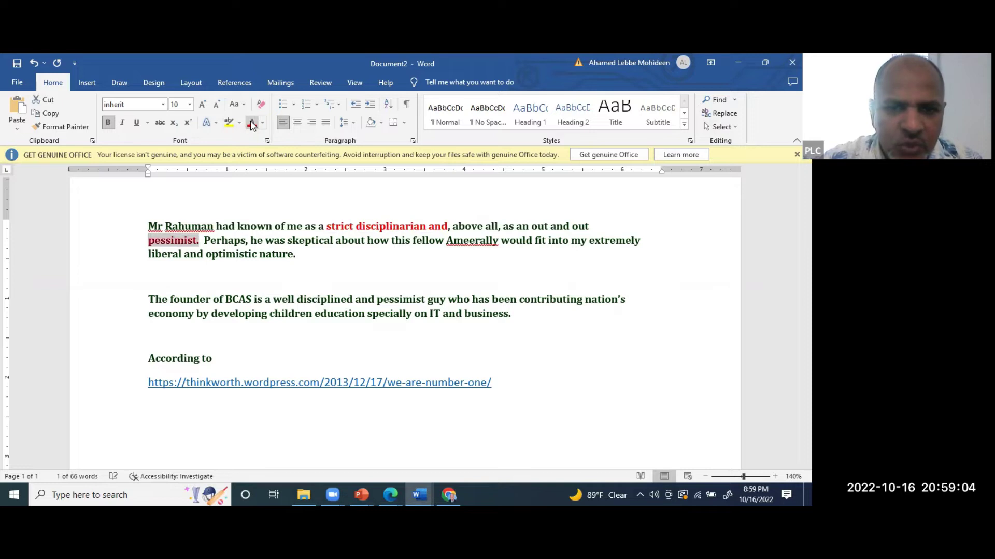
{"action": "left_click_drag", "start_coordinate": [274, 301], "coordinate": [447, 302]}
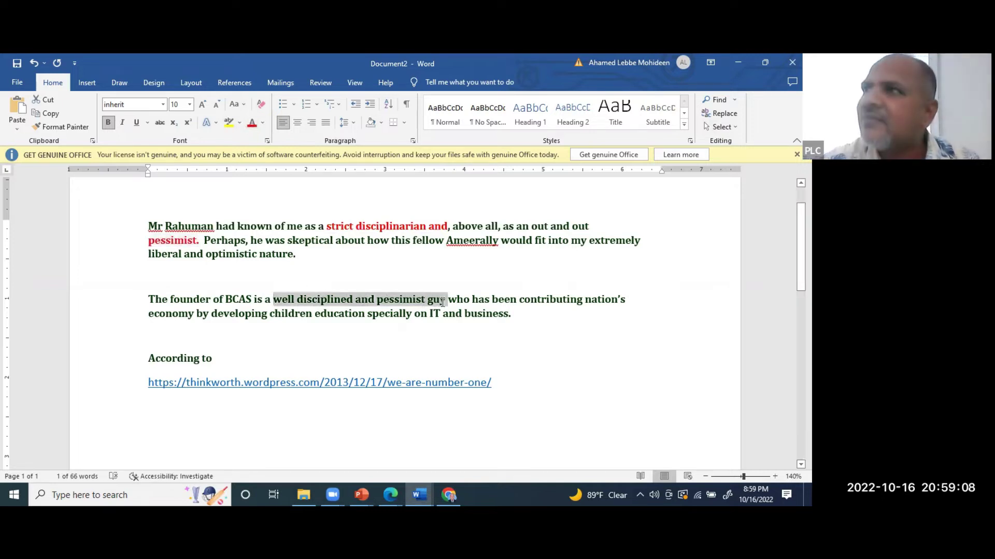
{"action": "left_click", "coordinate": [252, 123]}
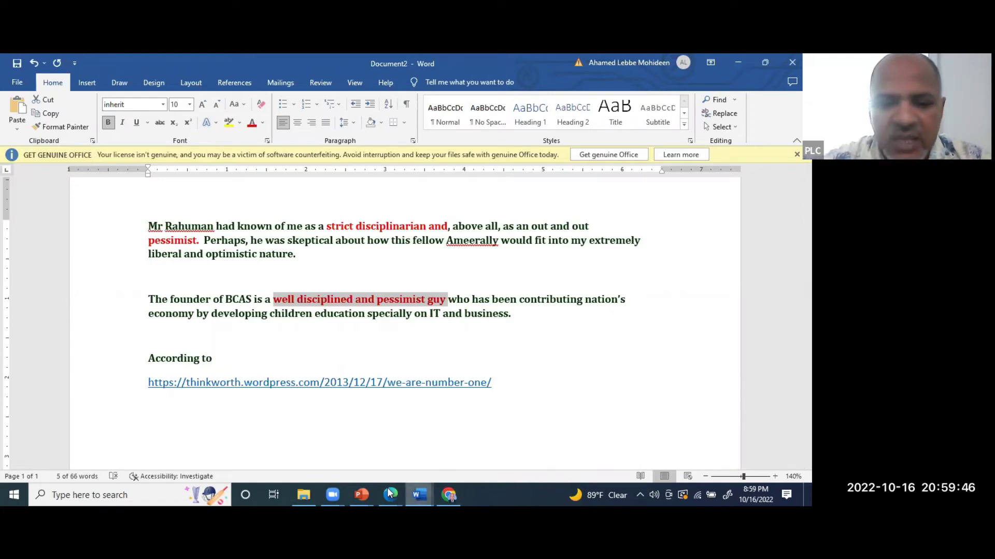
Switch to the HARVARD REFERENCE METHOD presentation in PowerPoint and start the slide show from the plagiarism definition slide
{"action": "mouse_move", "coordinate": [365, 492]}
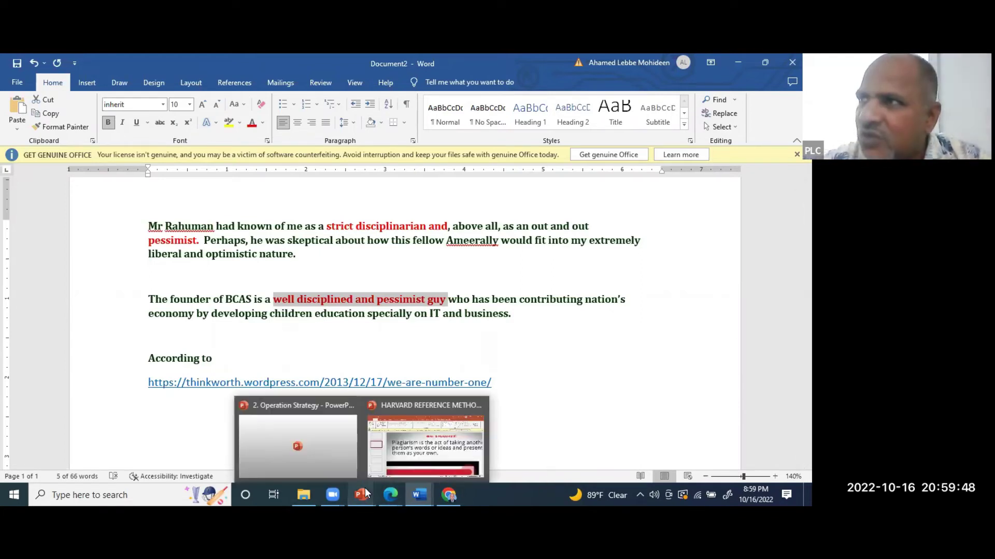
{"action": "left_click", "coordinate": [365, 493]}
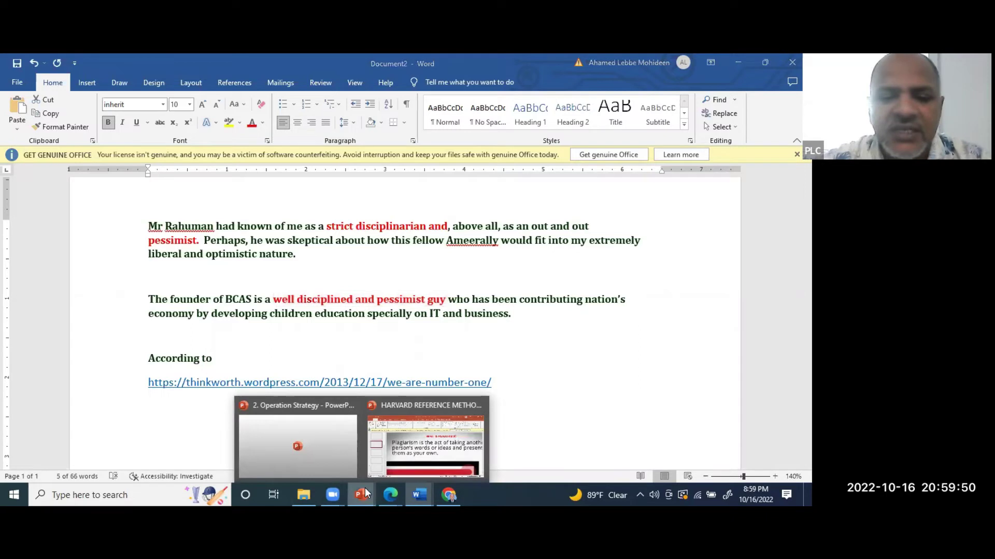
{"action": "left_click", "coordinate": [433, 438]}
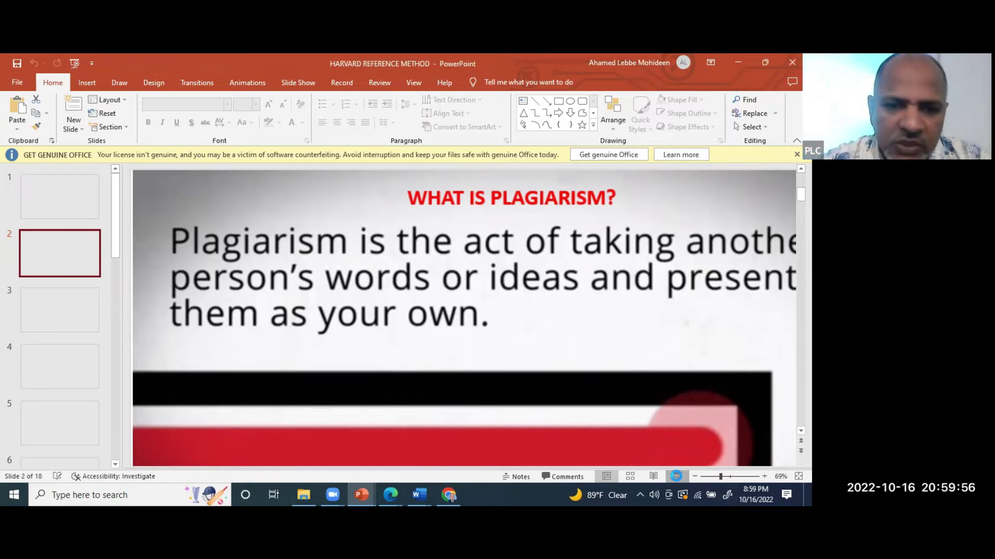
{"action": "left_click", "coordinate": [675, 476]}
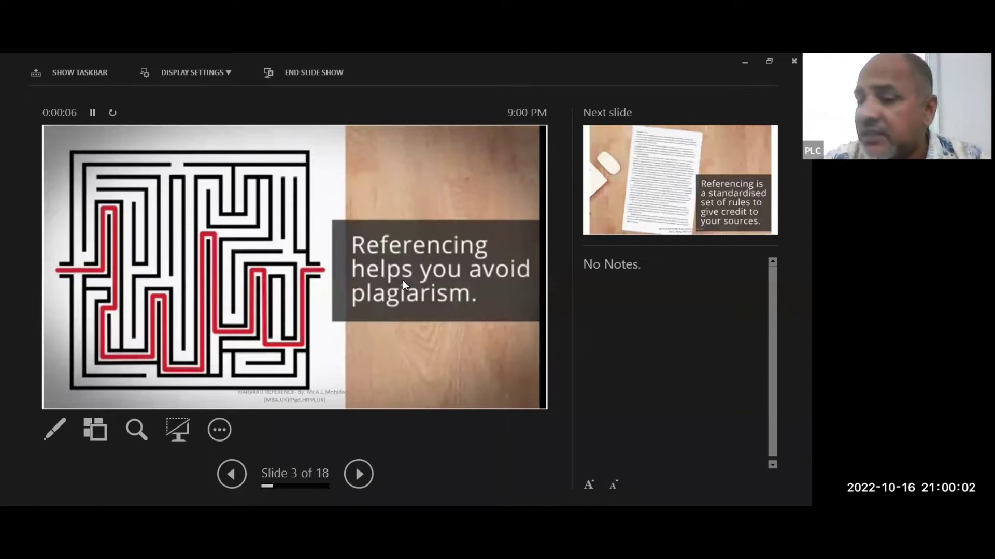
Advance the slide show from slide 3 through the referencing rules and in-text citation slides to the reference list on slide 6
{"action": "left_click", "coordinate": [403, 280]}
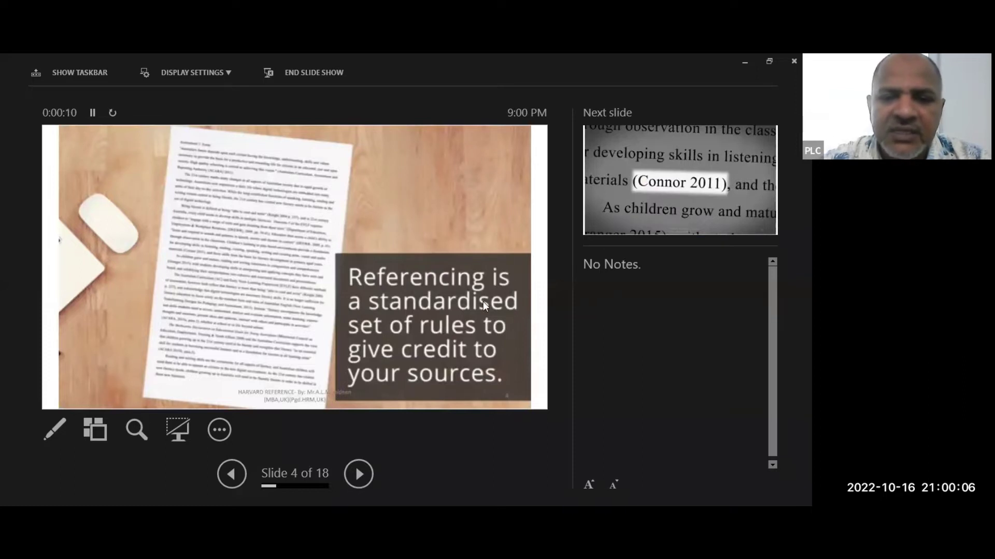
{"action": "left_click", "coordinate": [343, 379]}
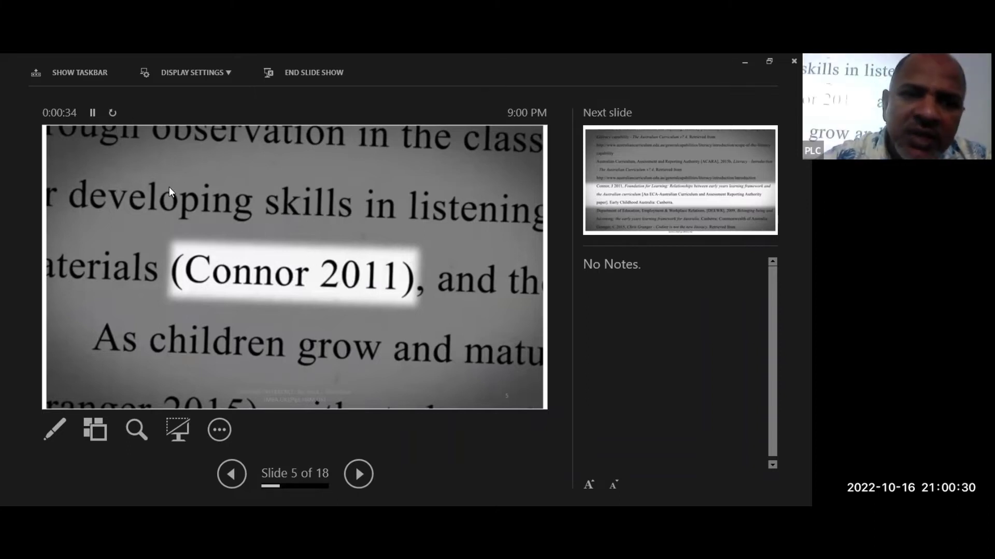
{"action": "left_click", "coordinate": [326, 288]}
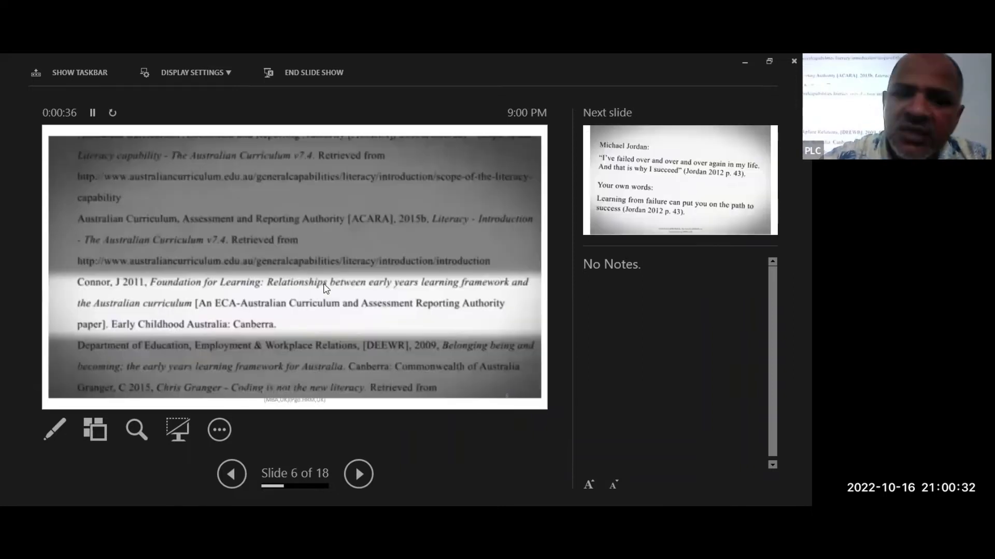
Alternate between the in-text citation on slide 5 and its full reference-list entry on slide 6 to compare them, ending on slide 5
{"action": "key", "text": "Left"}
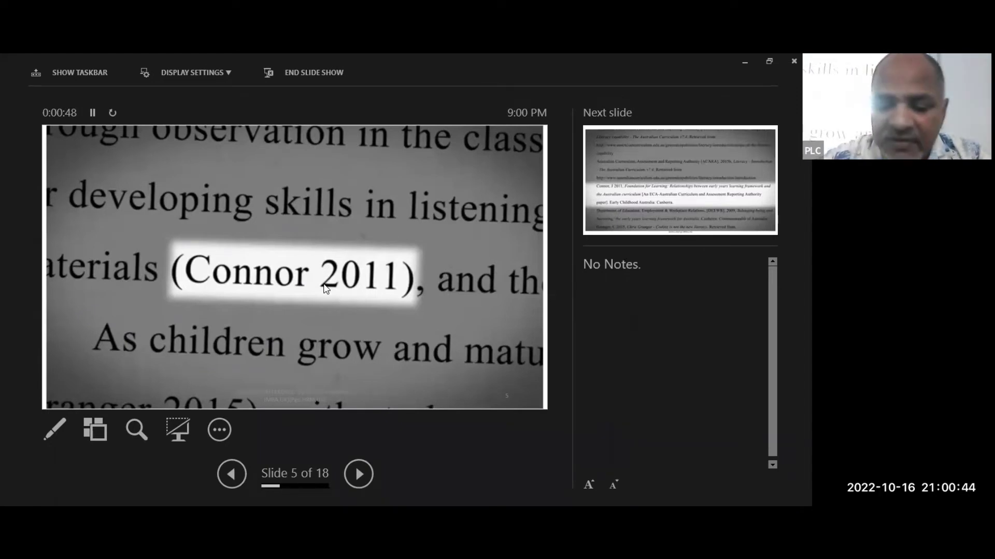
{"action": "left_click", "coordinate": [325, 288]}
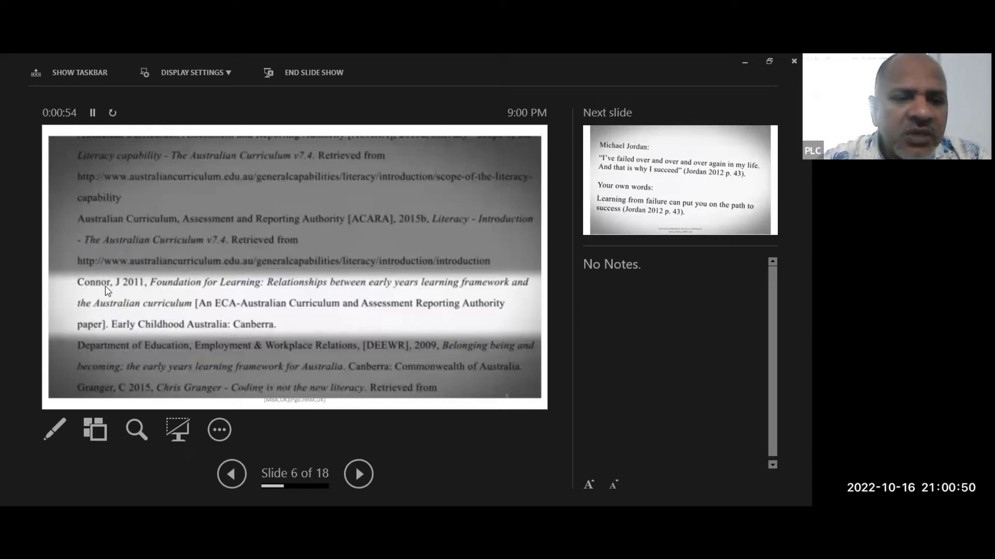
{"action": "key", "text": "Left"}
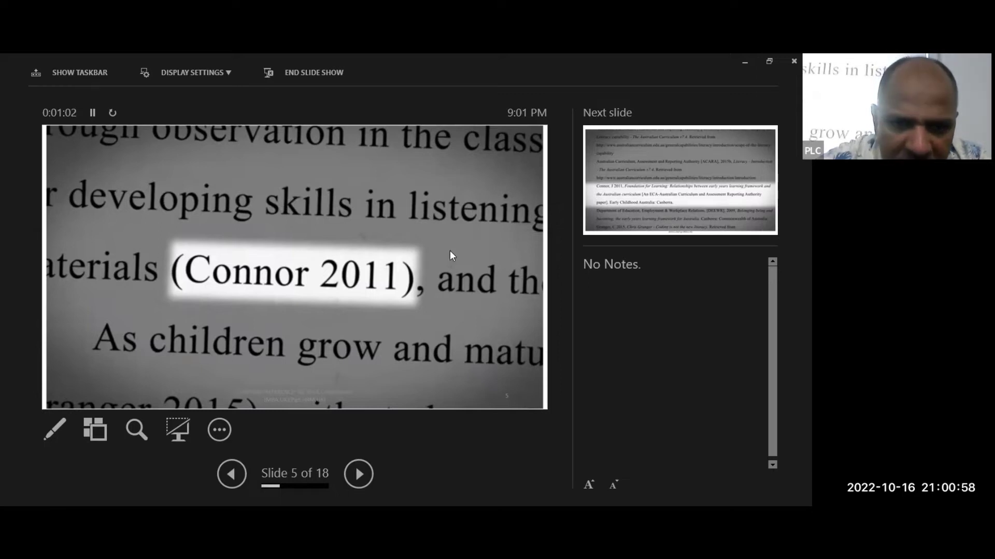
{"action": "left_click", "coordinate": [269, 275]}
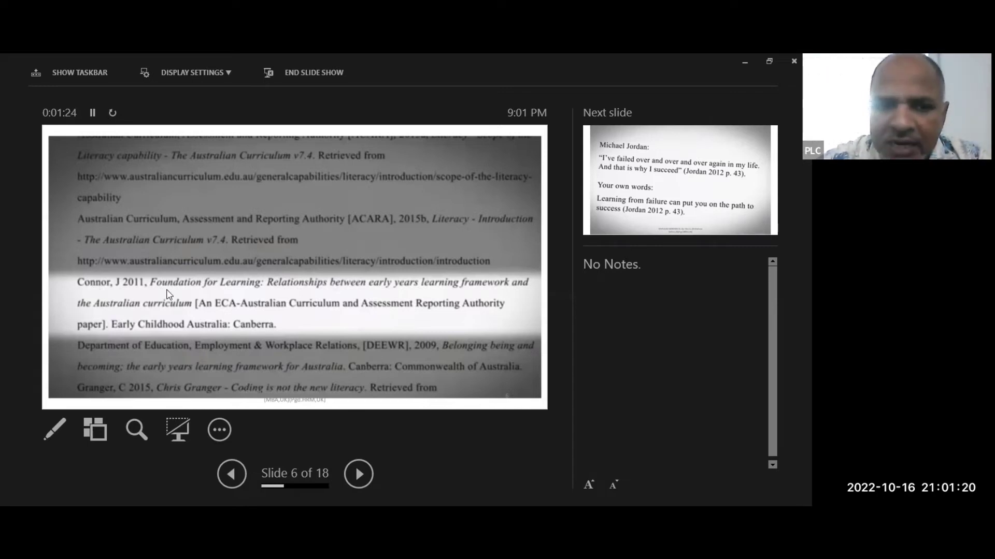
{"action": "key", "text": "Left"}
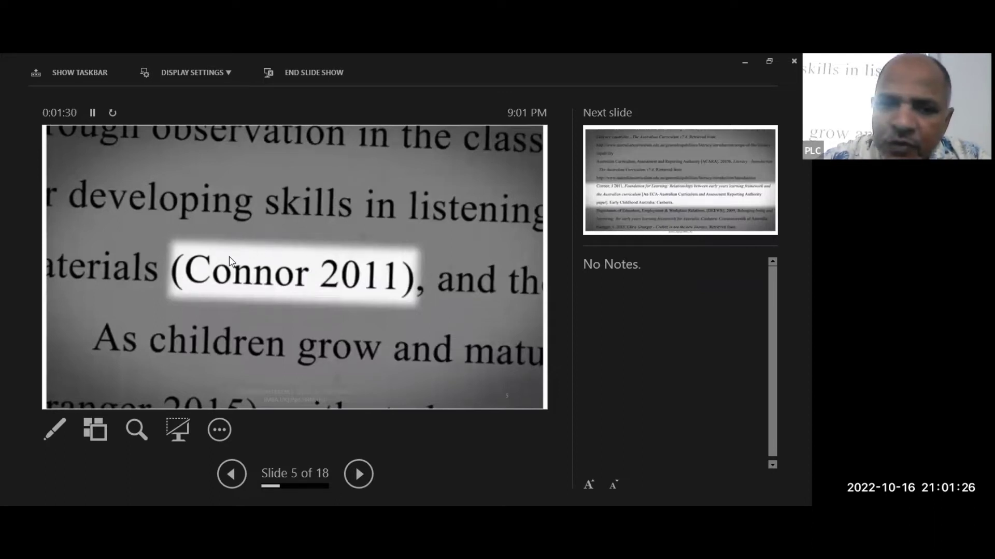
End the slide show at slide 6, switch to File Explorer and go up from the MBA-Strategic Managment Doc folder to find SHRM article.pdf
{"action": "left_click", "coordinate": [297, 281]}
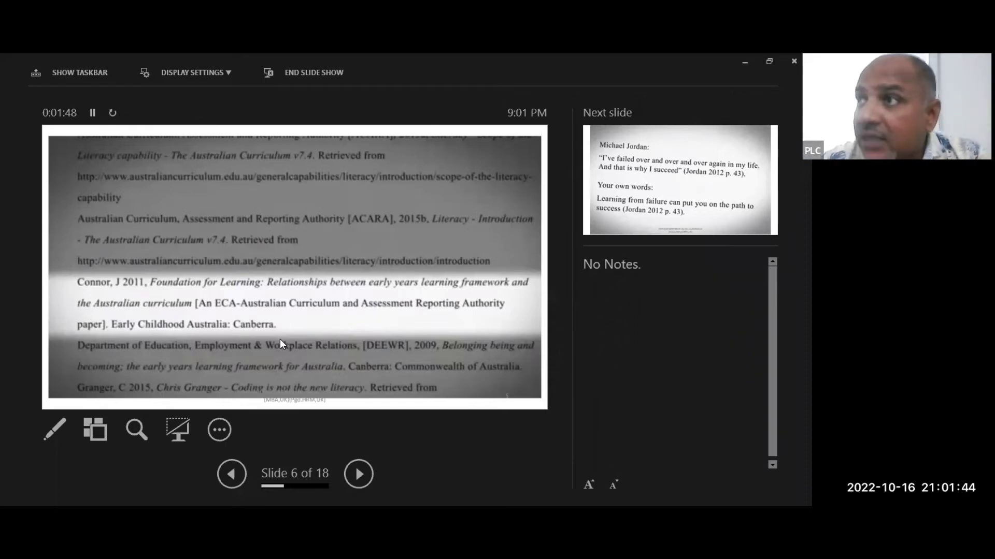
{"action": "key", "text": "Escape"}
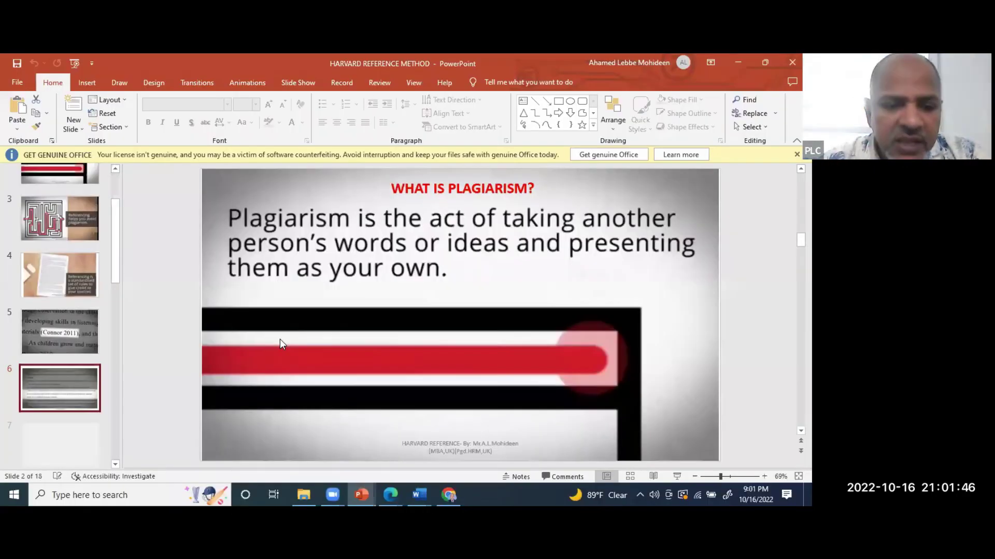
{"action": "key", "text": "alt+Tab"}
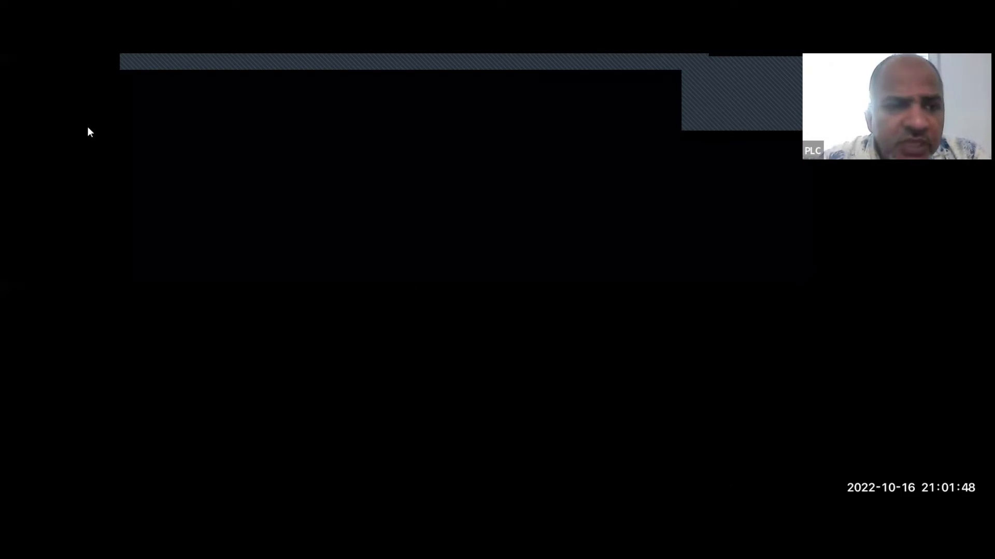
{"action": "left_click", "coordinate": [56, 149]}
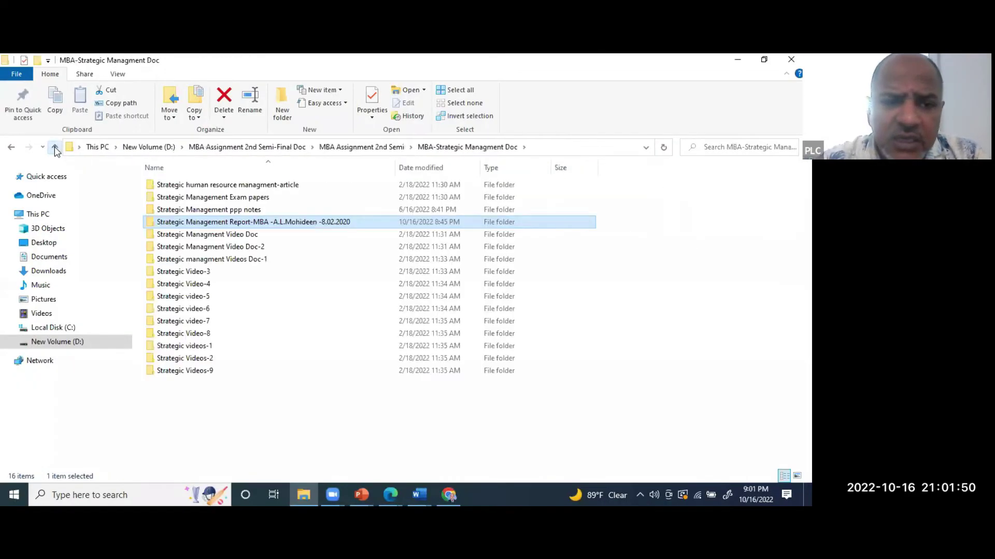
{"action": "left_click", "coordinate": [55, 148]}
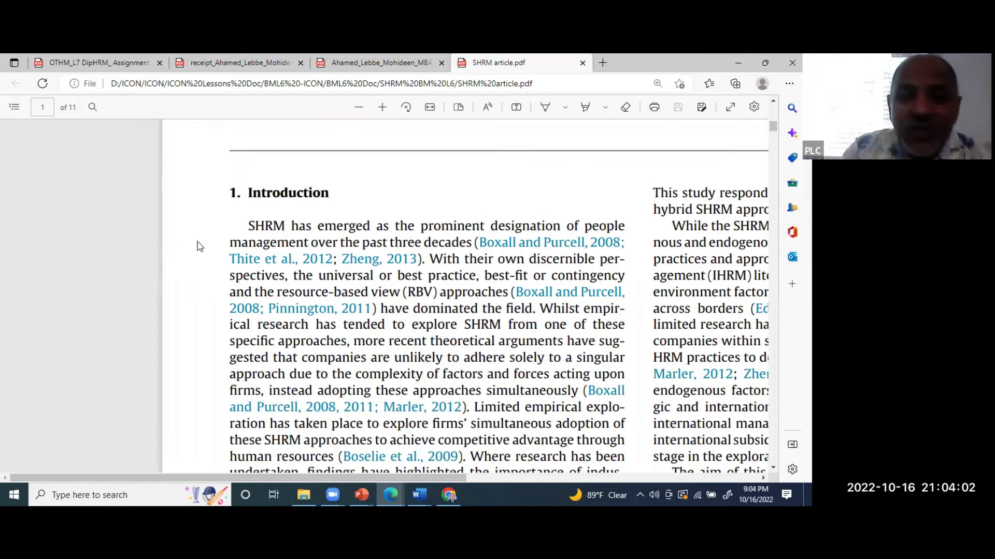
Point out the Introduction's opening sentence in SHRM article.pdf by selecting it up to "three decades", and clear the selection
{"action": "left_click_drag", "start_coordinate": [249, 227], "coordinate": [470, 244]}
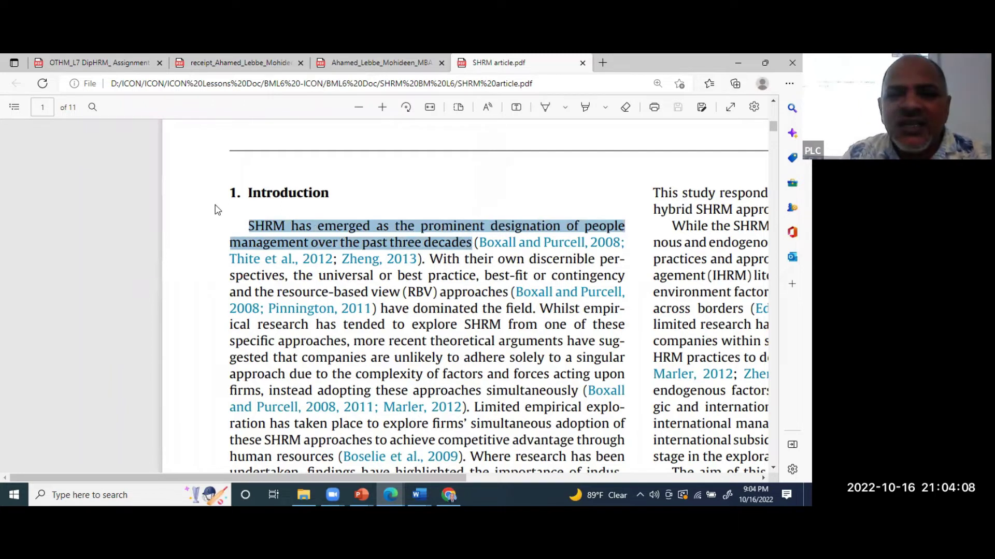
{"action": "left_click", "coordinate": [216, 210]}
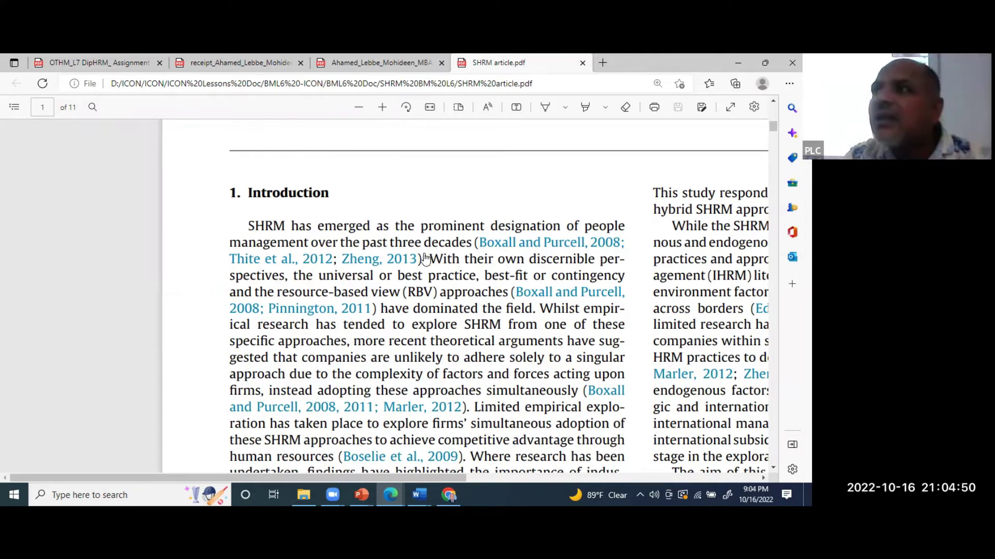
{"action": "left_click", "coordinate": [775, 470]}
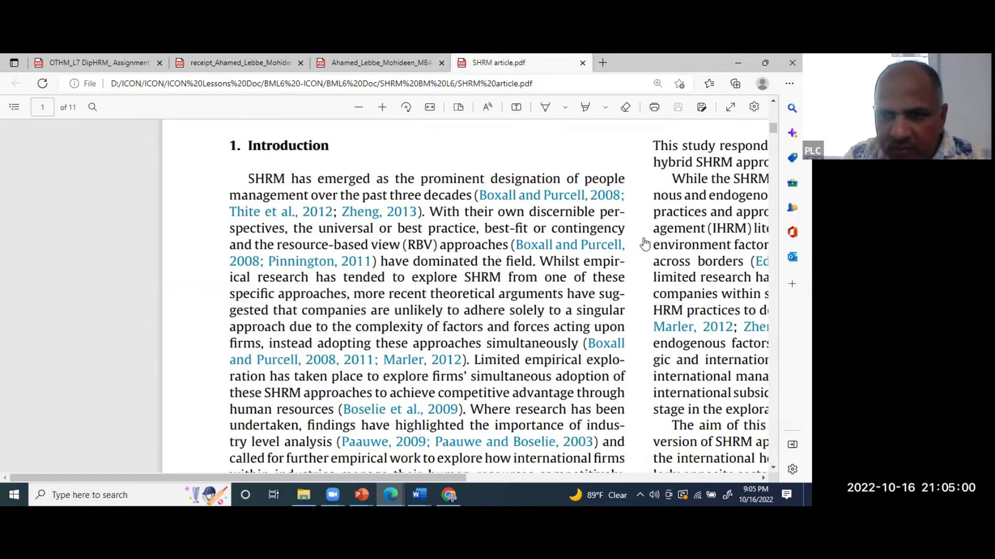
Go to the reference list on page 10 and open the 2008 entry "Strategy and Human Resource Management, 2nd edition" in Google Scholar
{"action": "left_click", "coordinate": [358, 108]}
{"action": "left_click", "coordinate": [358, 107]}
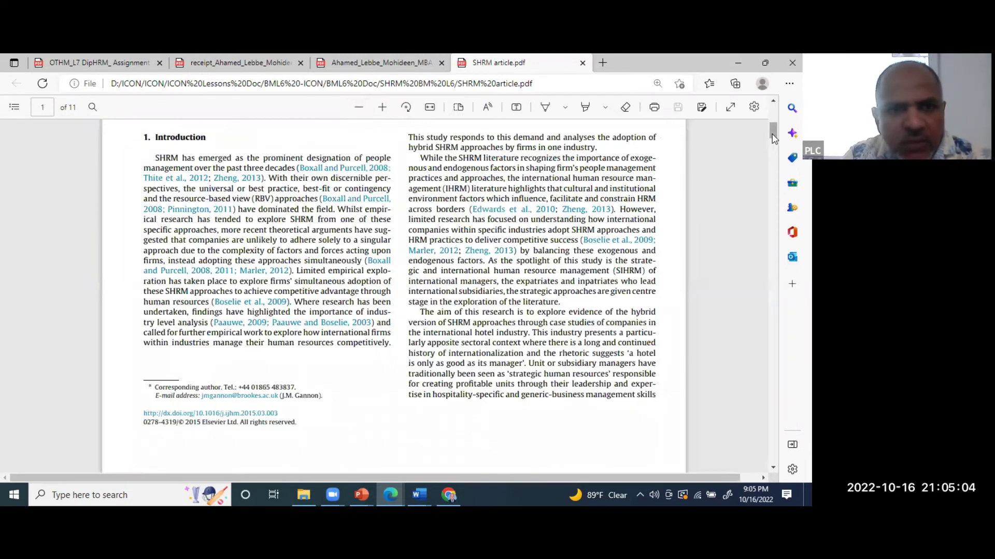
{"action": "left_click_drag", "start_coordinate": [773, 136], "coordinate": [757, 418]}
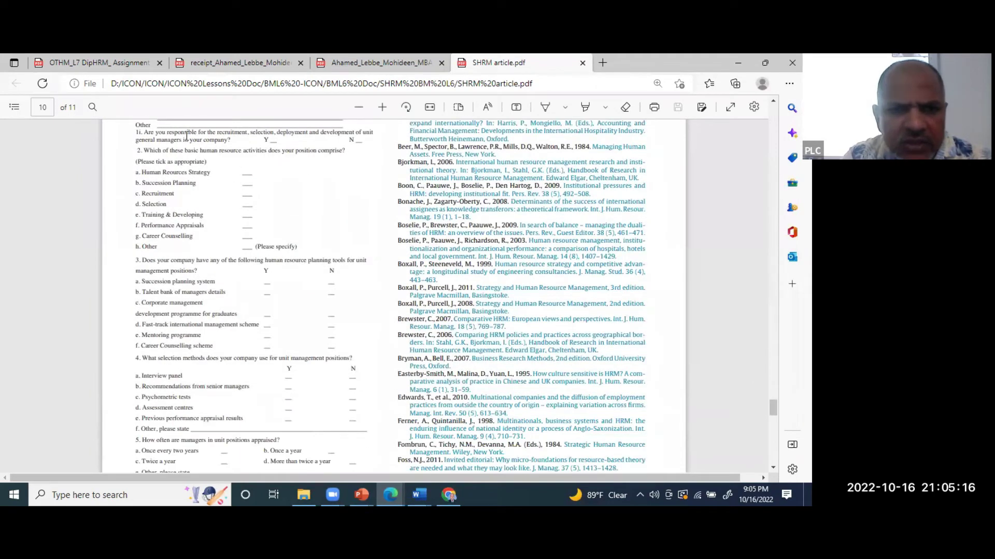
{"action": "left_click", "coordinate": [382, 110]}
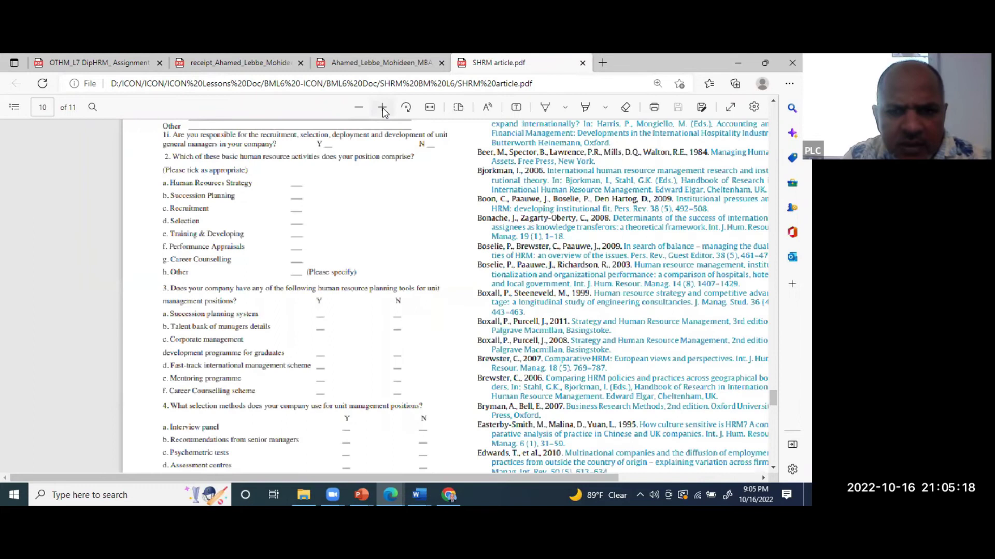
{"action": "left_click", "coordinate": [383, 111]}
{"action": "left_click_drag", "start_coordinate": [251, 476], "coordinate": [411, 481]}
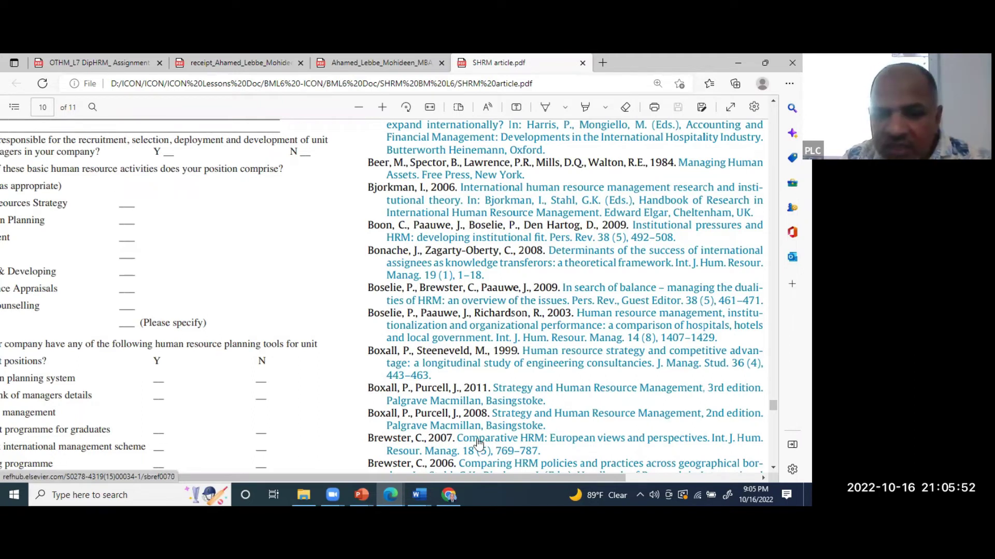
{"action": "left_click", "coordinate": [533, 421]}
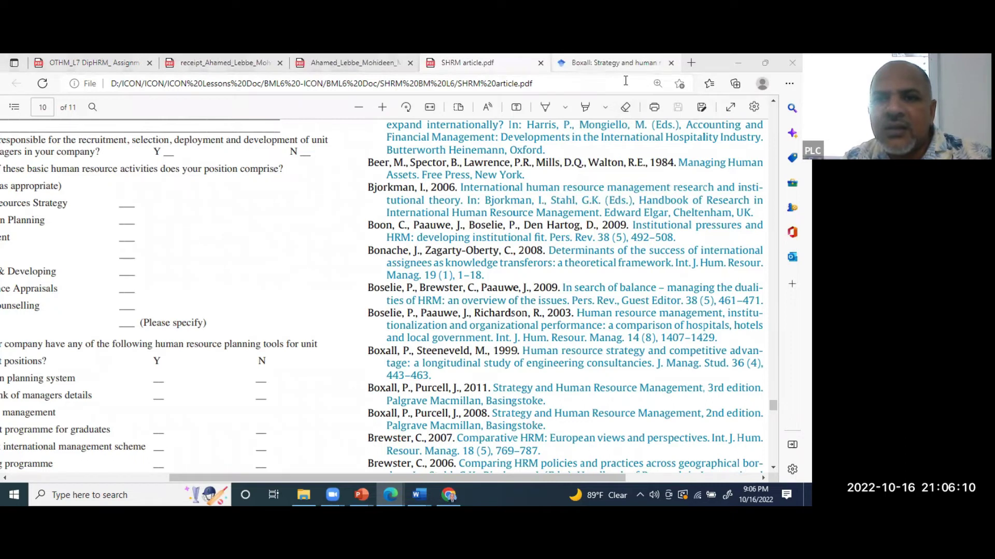
{"action": "key", "text": "ctrl+Tab"}
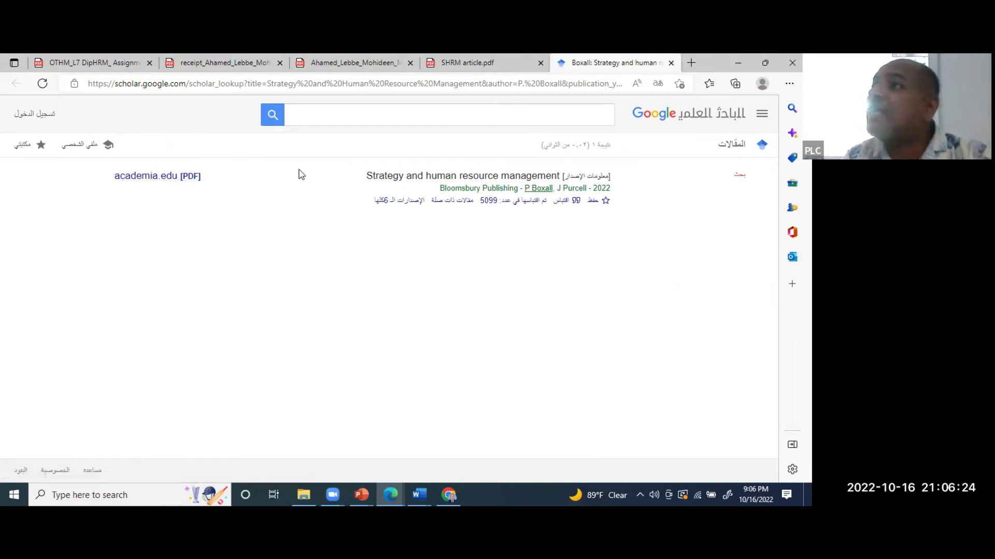
Return to SHRM article.pdf and show the whole first column of the Introduction on page 1
{"action": "left_click", "coordinate": [448, 494]}
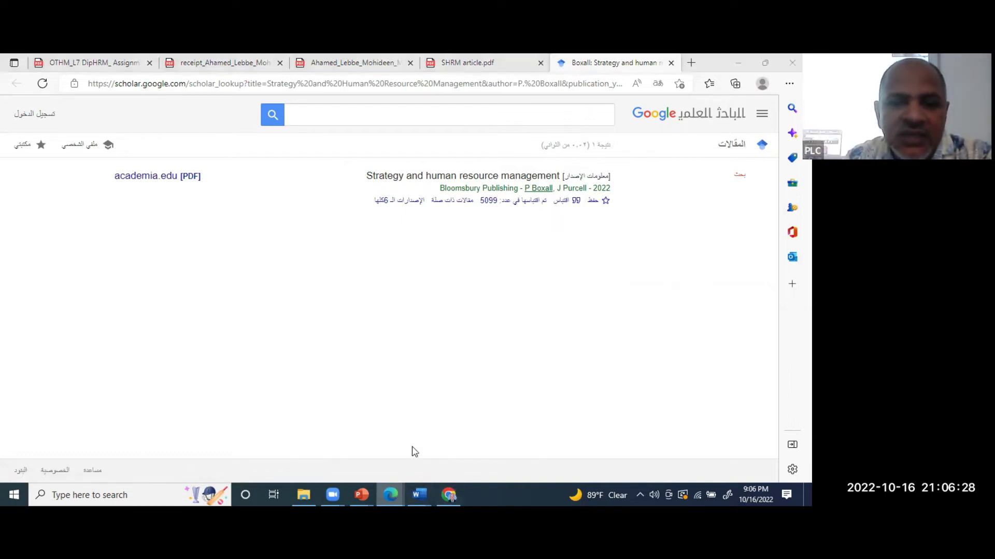
{"action": "left_click", "coordinate": [484, 76]}
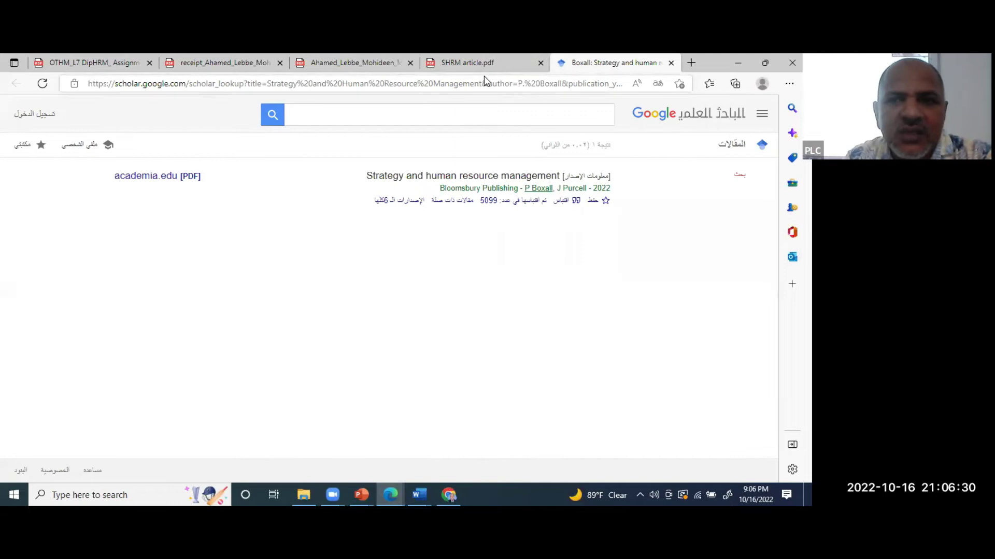
{"action": "left_click", "coordinate": [472, 63]}
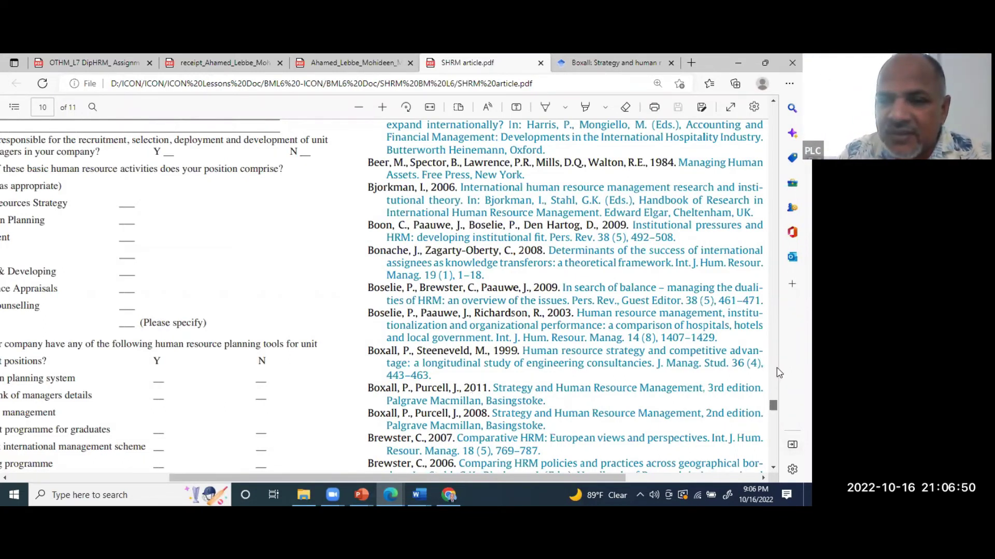
{"action": "key", "text": "Home"}
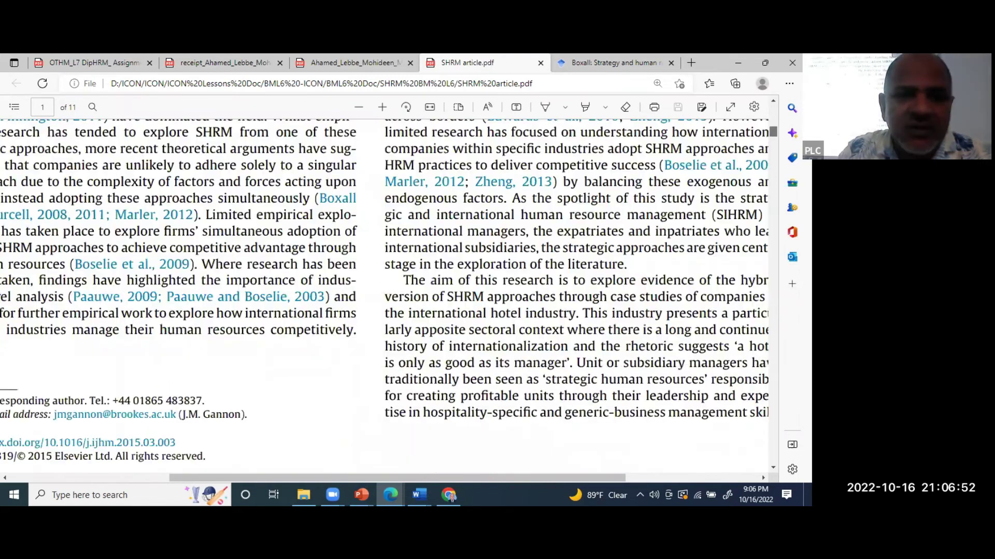
{"action": "scroll", "coordinate": [384, 296], "scroll_direction": "down", "scroll_amount": 3}
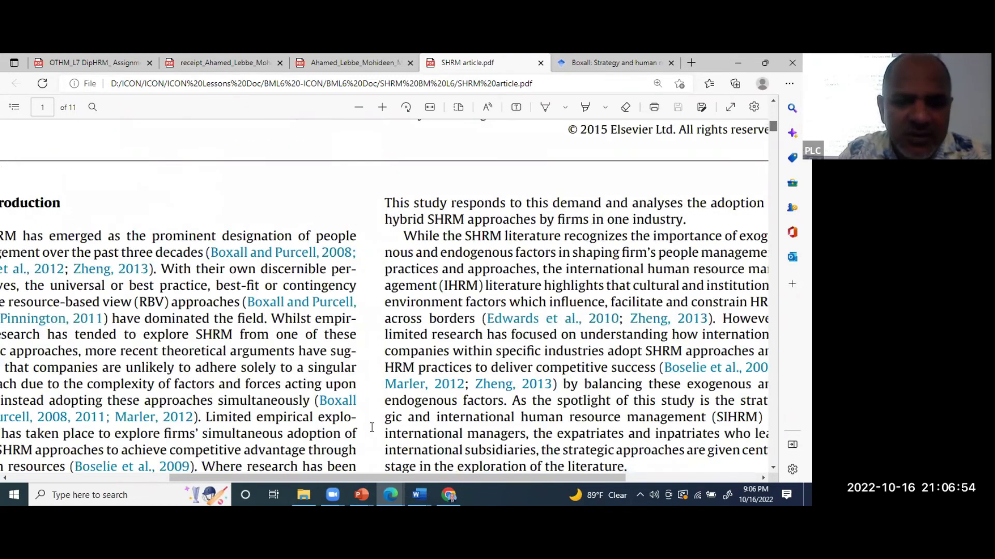
{"action": "left_click_drag", "start_coordinate": [364, 478], "coordinate": [241, 477]}
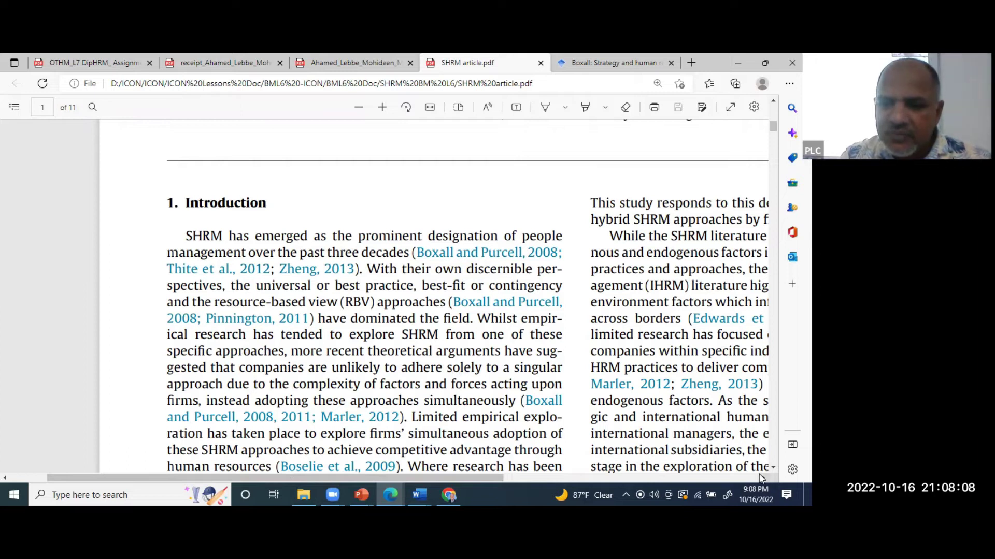
Examine the in-text citations in the second column of the Introduction on page 1
{"action": "left_click", "coordinate": [773, 467]}
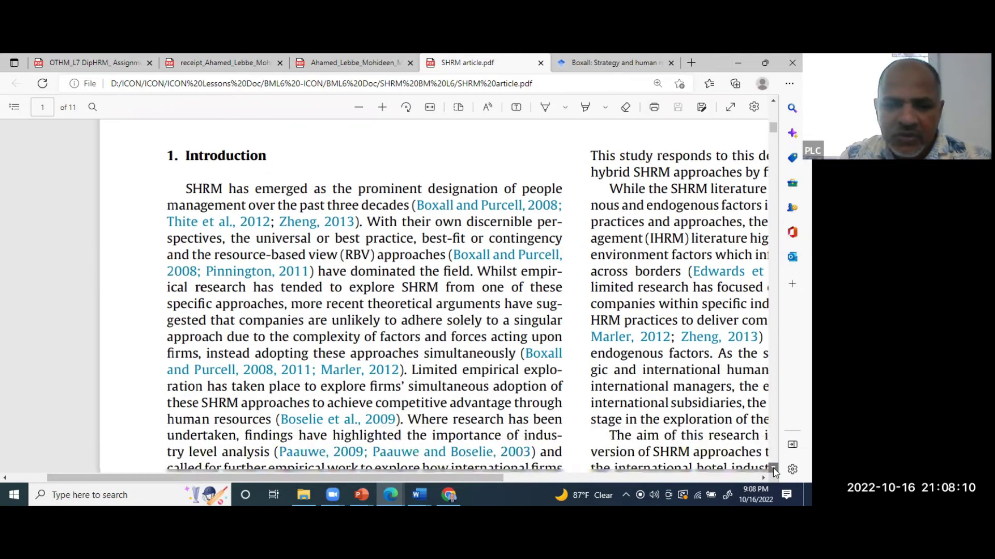
{"action": "left_click", "coordinate": [773, 470]}
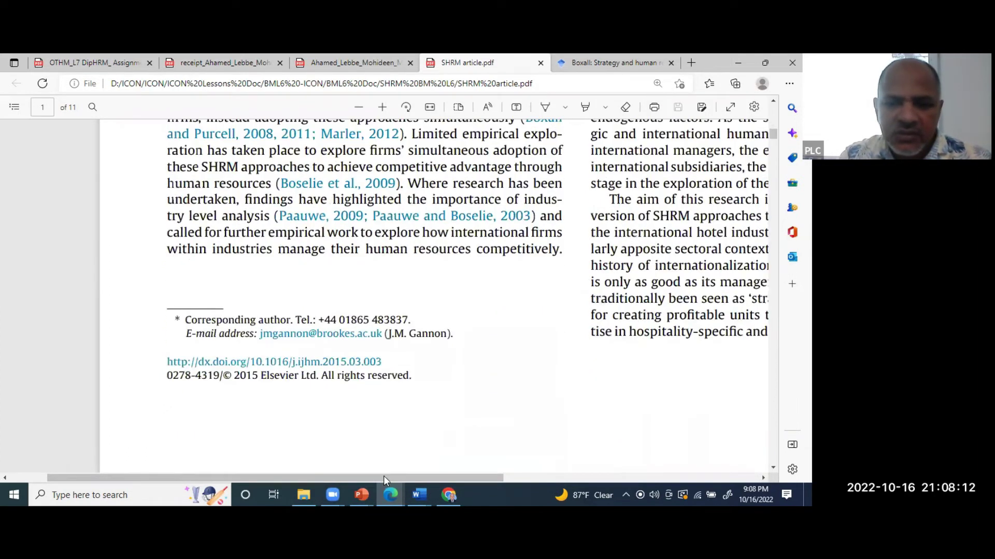
{"action": "left_click_drag", "start_coordinate": [384, 476], "coordinate": [601, 478]}
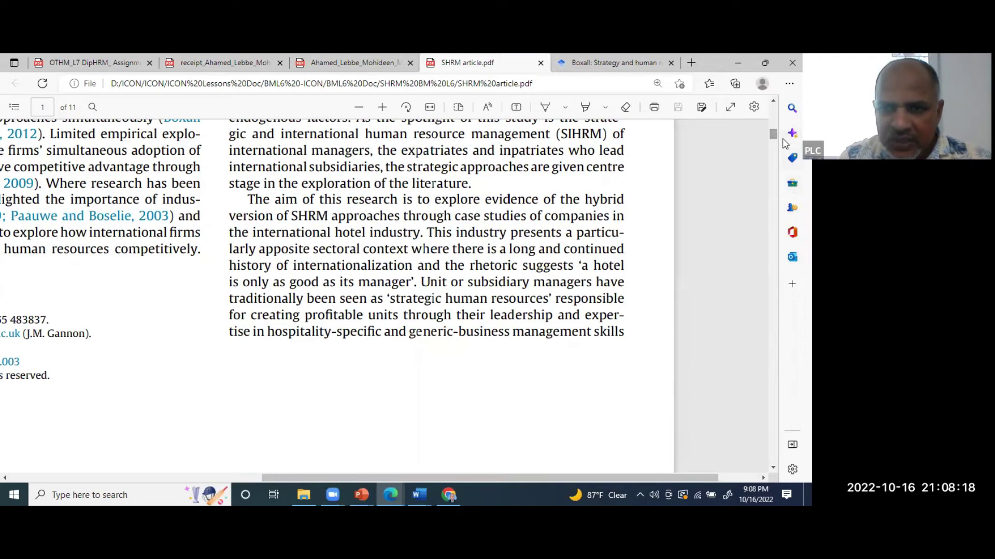
{"action": "scroll", "coordinate": [658, 230], "scroll_direction": "up", "scroll_amount": 5}
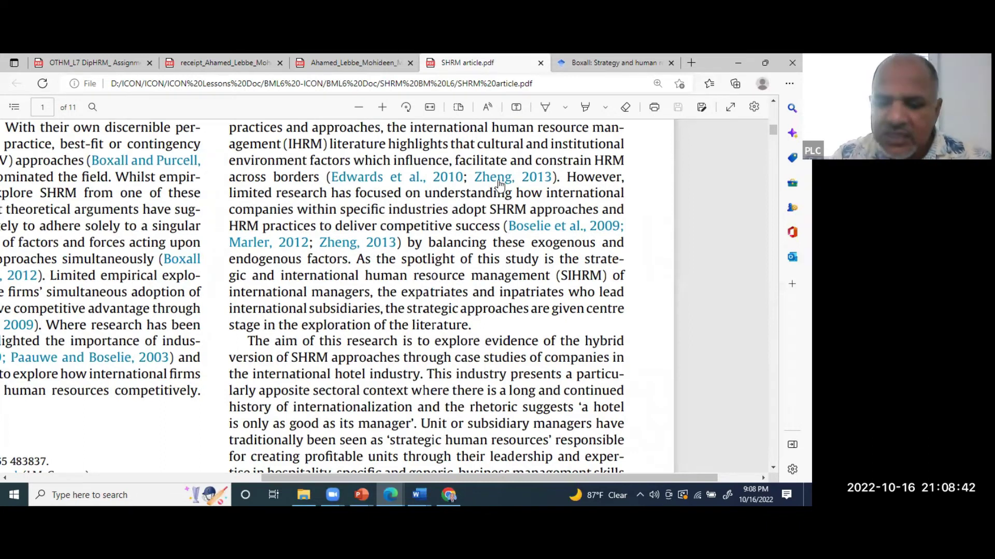
{"action": "scroll", "coordinate": [498, 184], "scroll_direction": "up", "scroll_amount": 1}
{"action": "scroll", "coordinate": [499, 184], "scroll_direction": "up", "scroll_amount": 1}
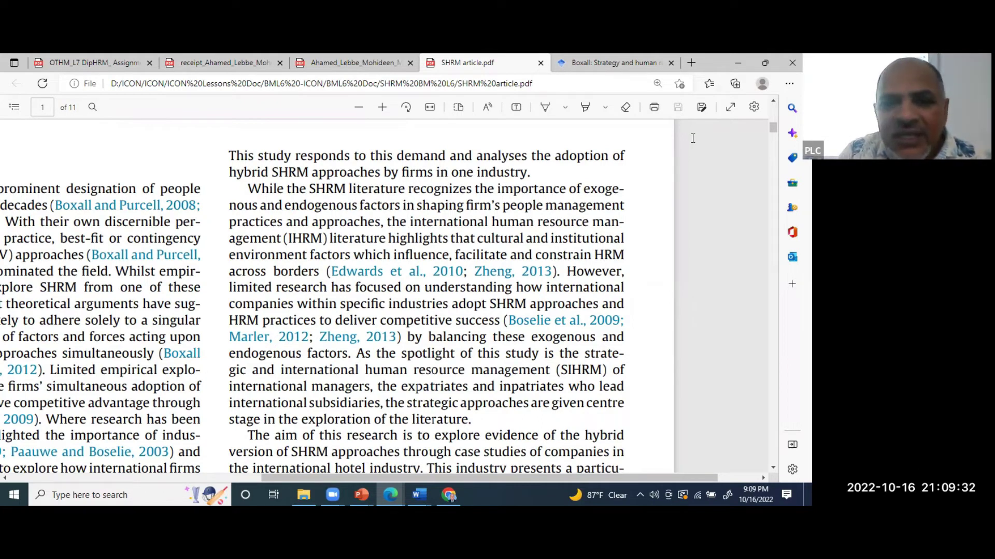
Find the 2010 entry on multinational companies and the diffusion of employment practices in the page 10 references and open its linked SpringerLink page
{"action": "left_click_drag", "start_coordinate": [772, 127], "coordinate": [756, 403]}
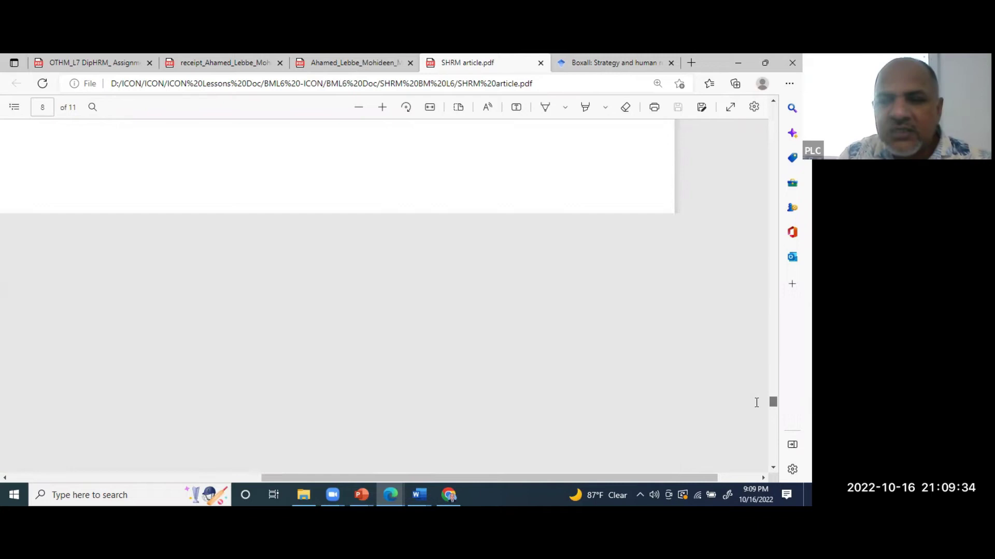
{"action": "scroll", "coordinate": [759, 406], "scroll_direction": "up", "scroll_amount": 10}
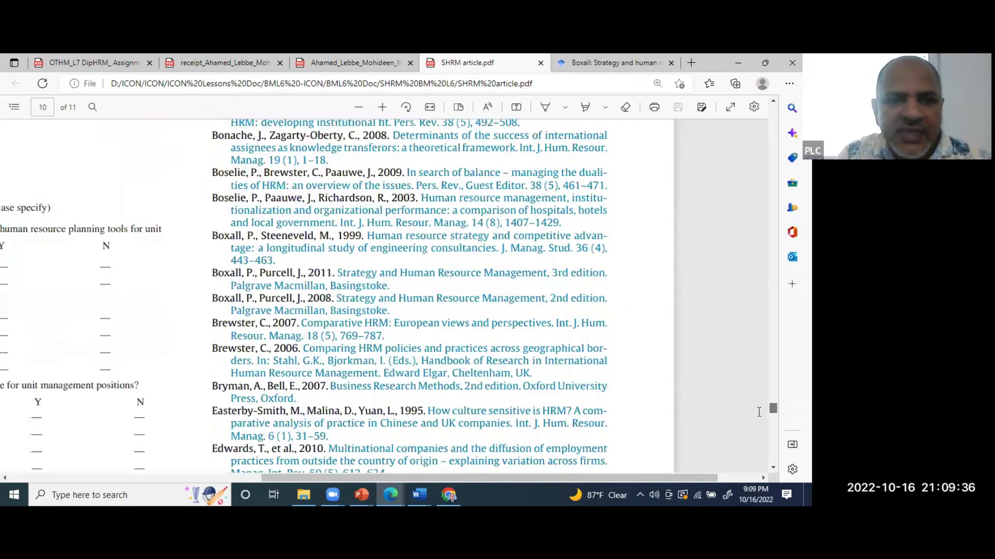
{"action": "scroll", "coordinate": [759, 406], "scroll_direction": "up", "scroll_amount": 2}
{"action": "scroll", "coordinate": [762, 415], "scroll_direction": "down", "scroll_amount": 8}
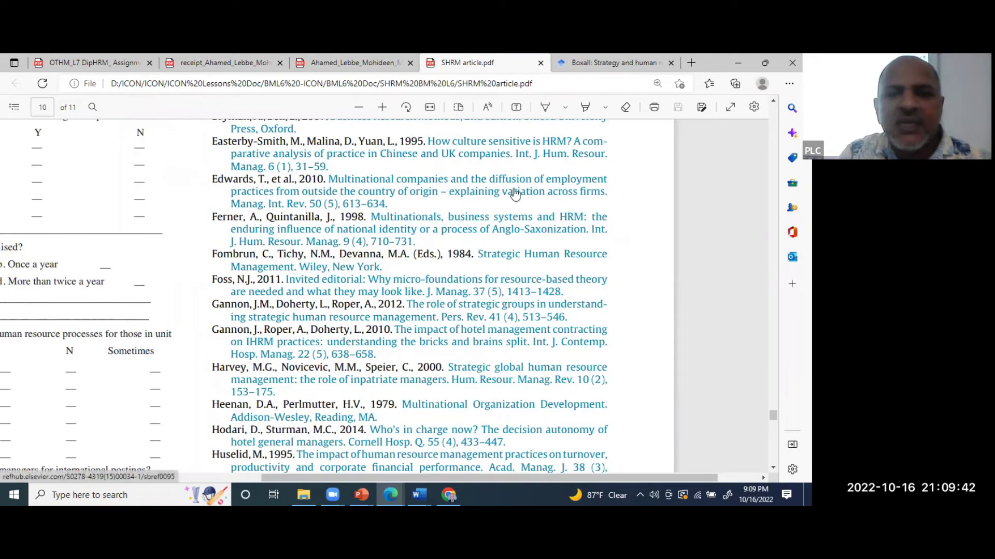
{"action": "left_click", "coordinate": [422, 189]}
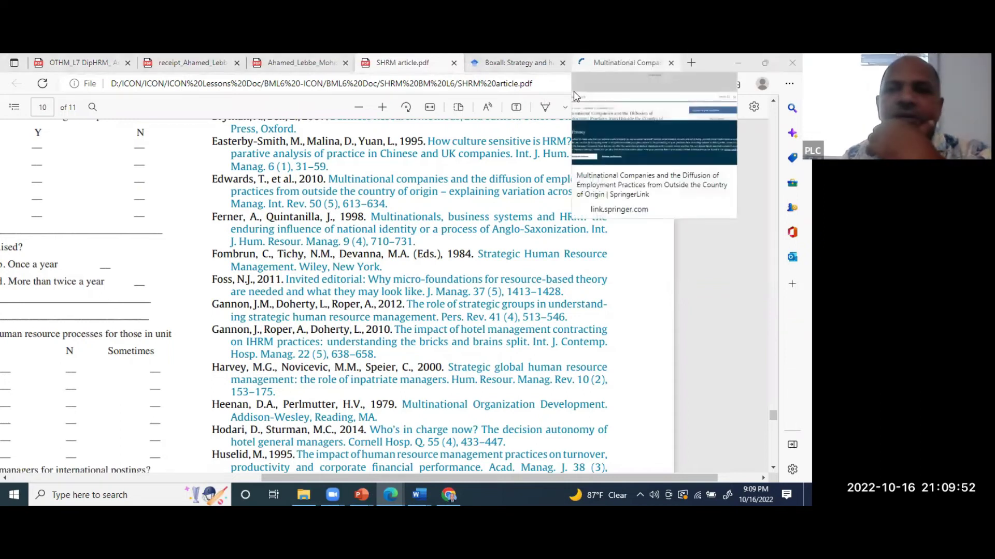
{"action": "left_click", "coordinate": [574, 93]}
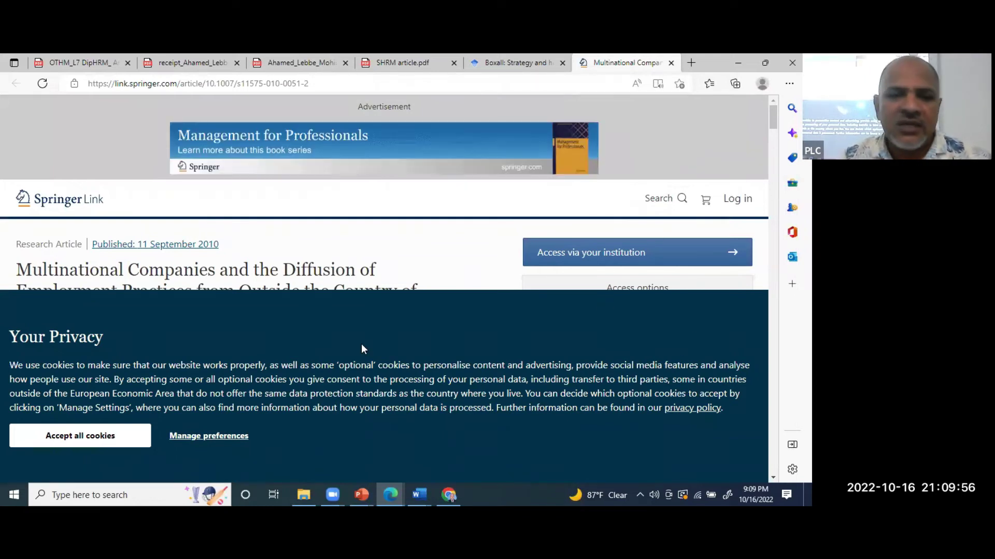
Accept all cookies on the SpringerLink page and view the article's title, authors and abstract
{"action": "left_click", "coordinate": [75, 447]}
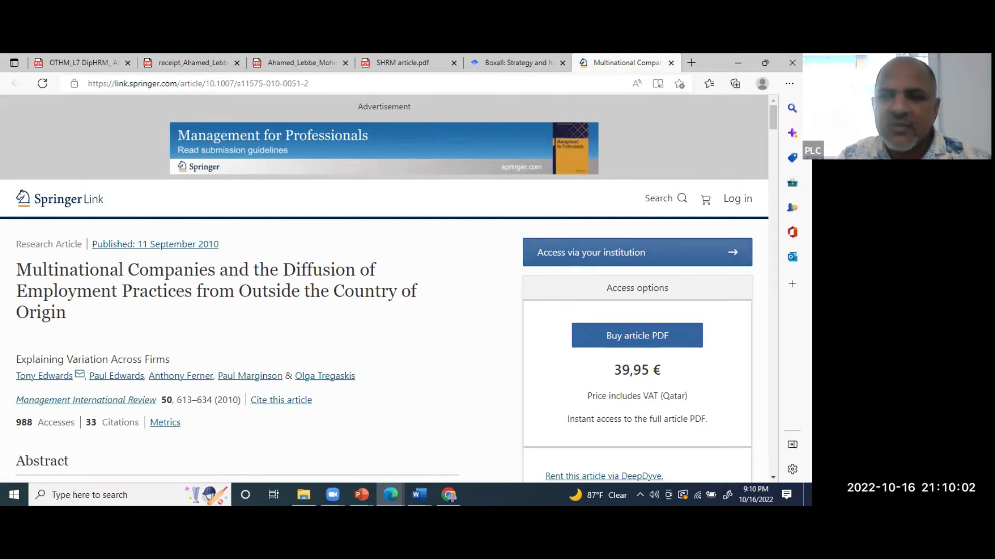
{"action": "scroll", "coordinate": [441, 333], "scroll_direction": "down", "scroll_amount": 7}
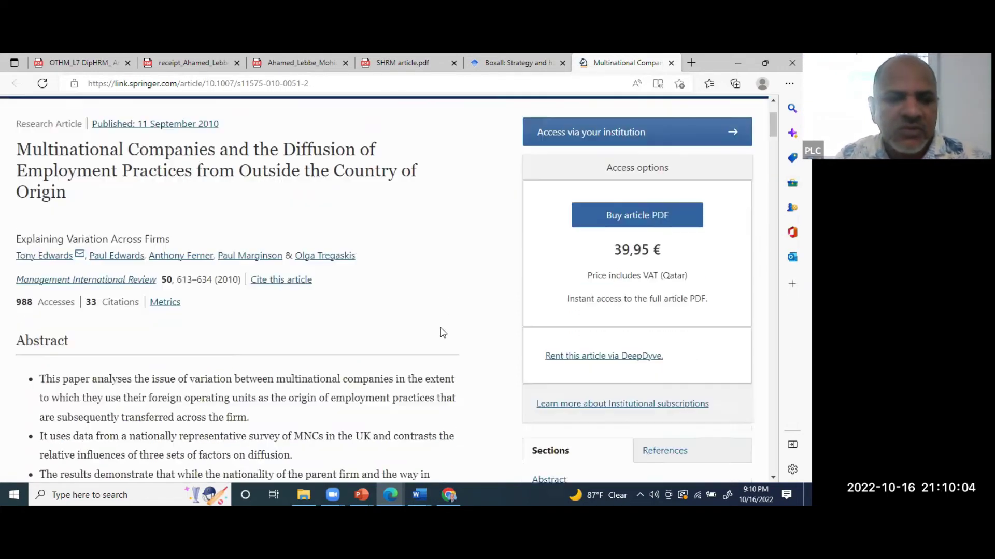
{"action": "scroll", "coordinate": [427, 337], "scroll_direction": "up", "scroll_amount": 3}
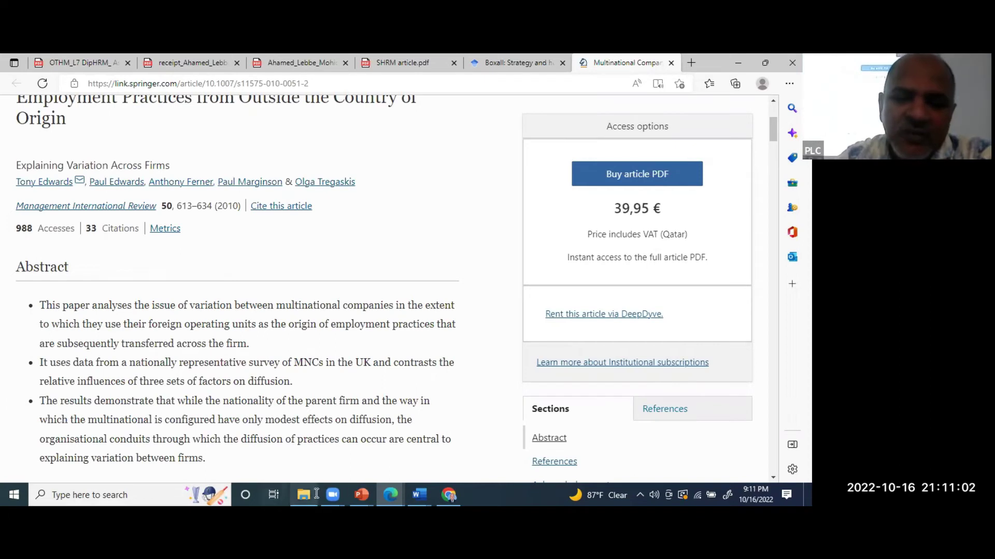
Switch to the HARVARD REFERENCE METHOD presentation in PowerPoint and start the slide show from slide 6
{"action": "mouse_move", "coordinate": [357, 493]}
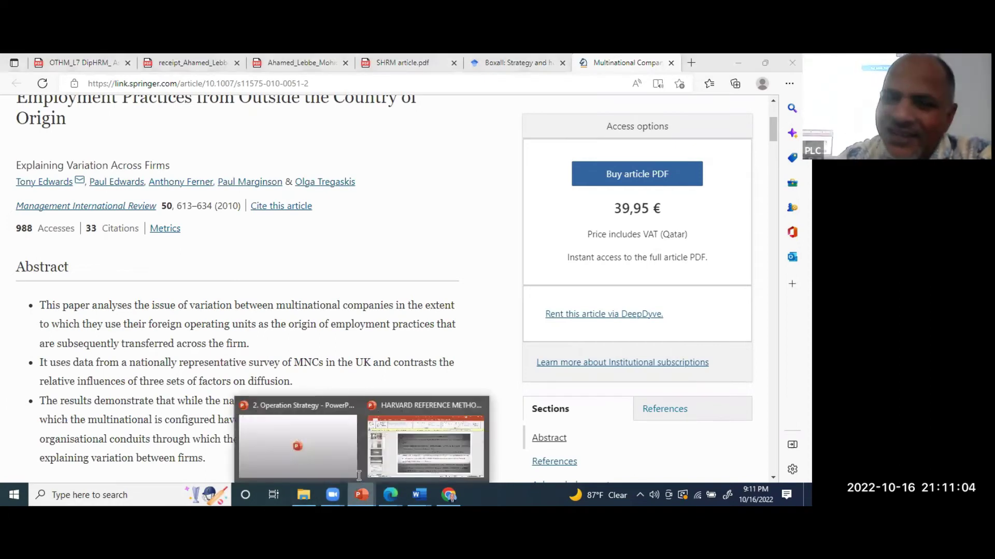
{"action": "left_click", "coordinate": [399, 447]}
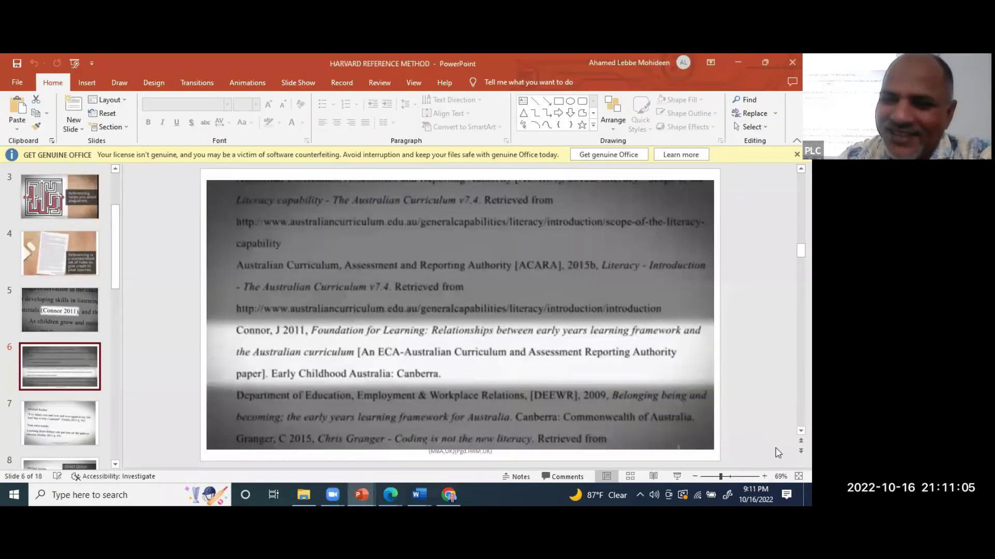
{"action": "left_click", "coordinate": [678, 477]}
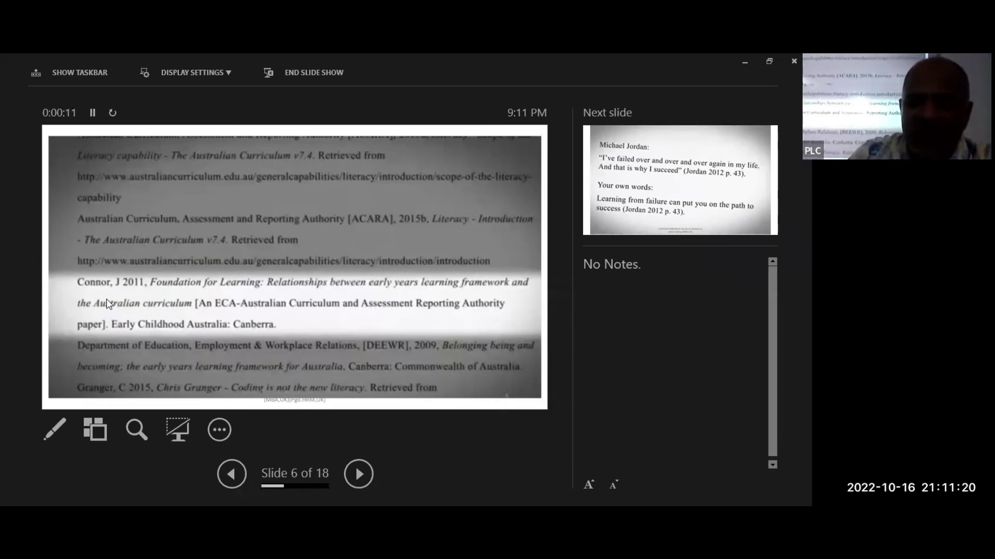
Revisit the in-text citation on slide 5 and advance past its reference-list entry to the quote and paraphrase example on slide 7
{"action": "key", "text": "Left"}
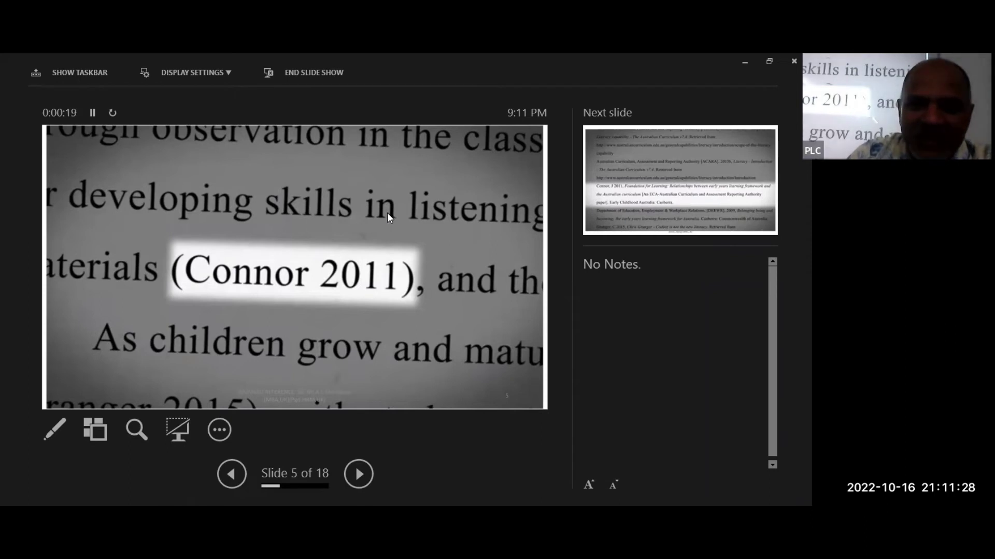
{"action": "left_click", "coordinate": [338, 290]}
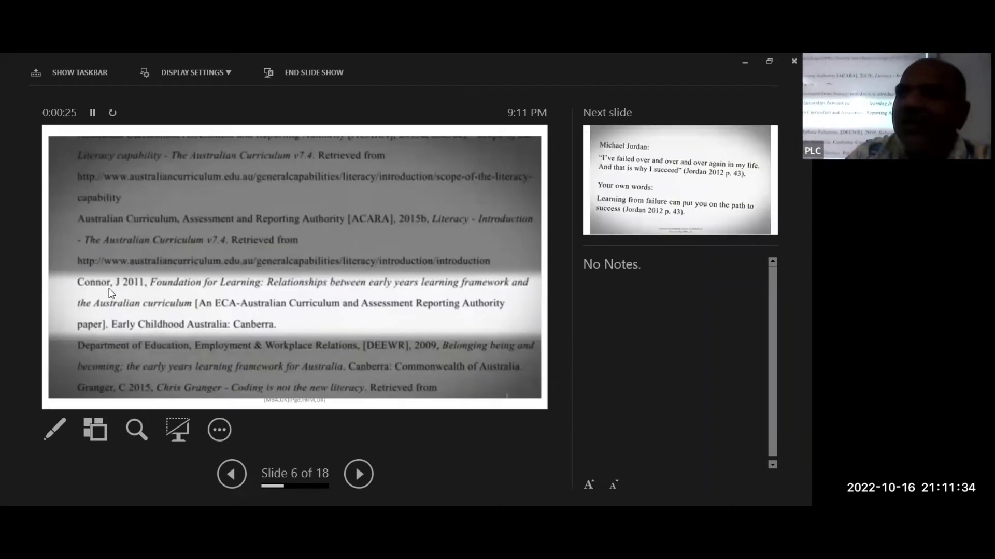
{"action": "left_click", "coordinate": [252, 309]}
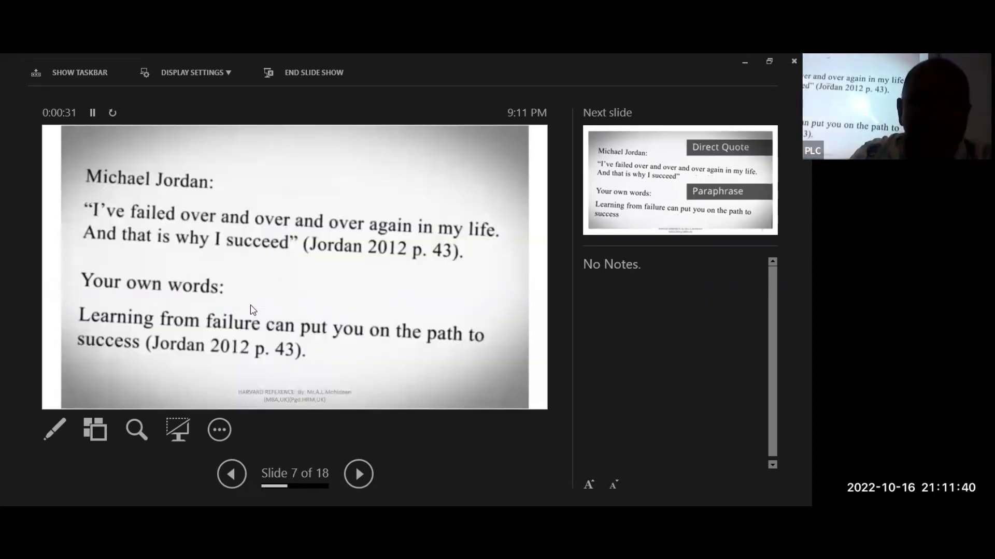